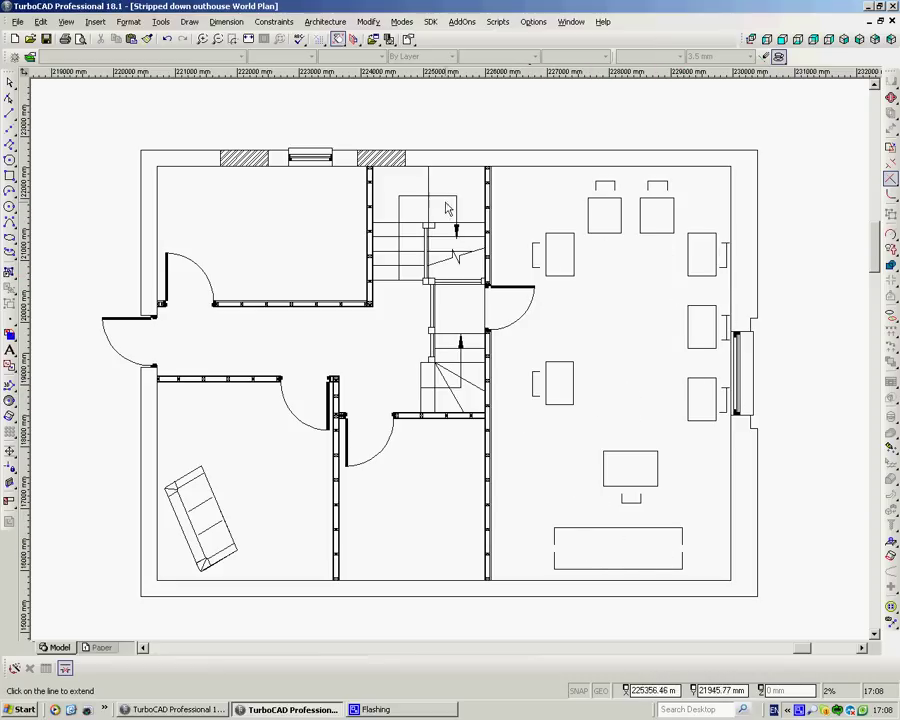
Add a 9960.0 orthogonal dimension across the building's top corners, placed above the plan
{"action": "middle_click_drag", "start_coordinate": [444, 204], "coordinate": [452, 364]}
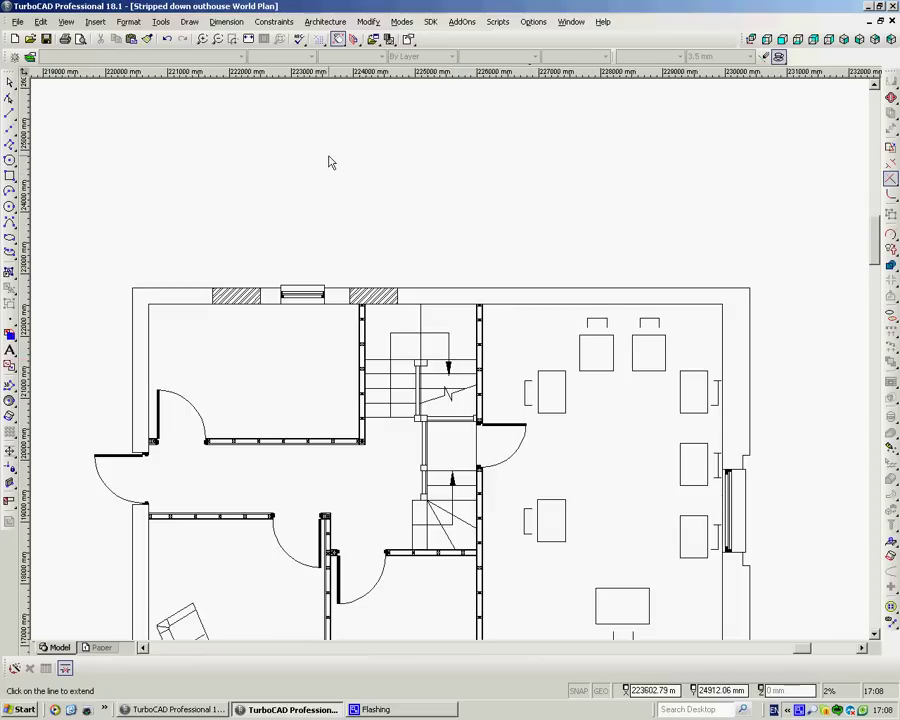
{"action": "right_click", "coordinate": [428, 210]}
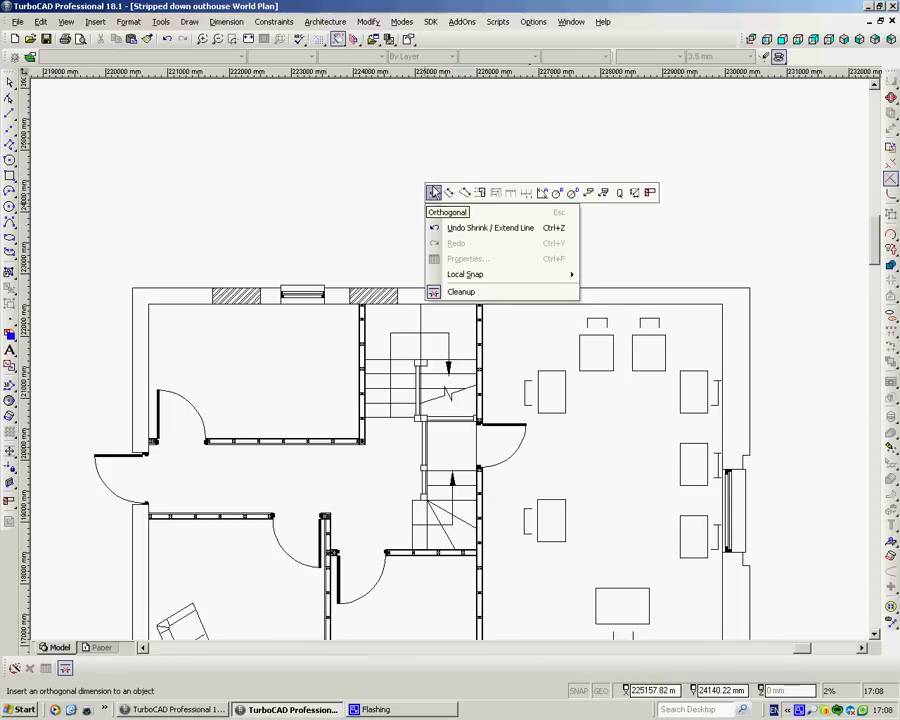
{"action": "left_click", "coordinate": [433, 192]}
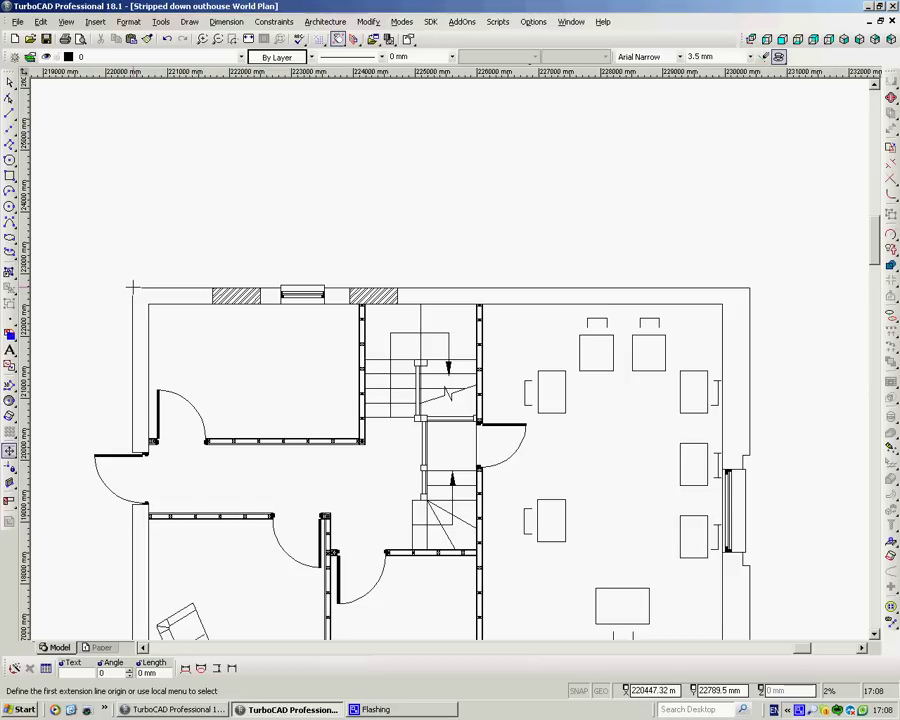
{"action": "left_click", "coordinate": [131, 287]}
{"action": "left_click", "coordinate": [146, 295]}
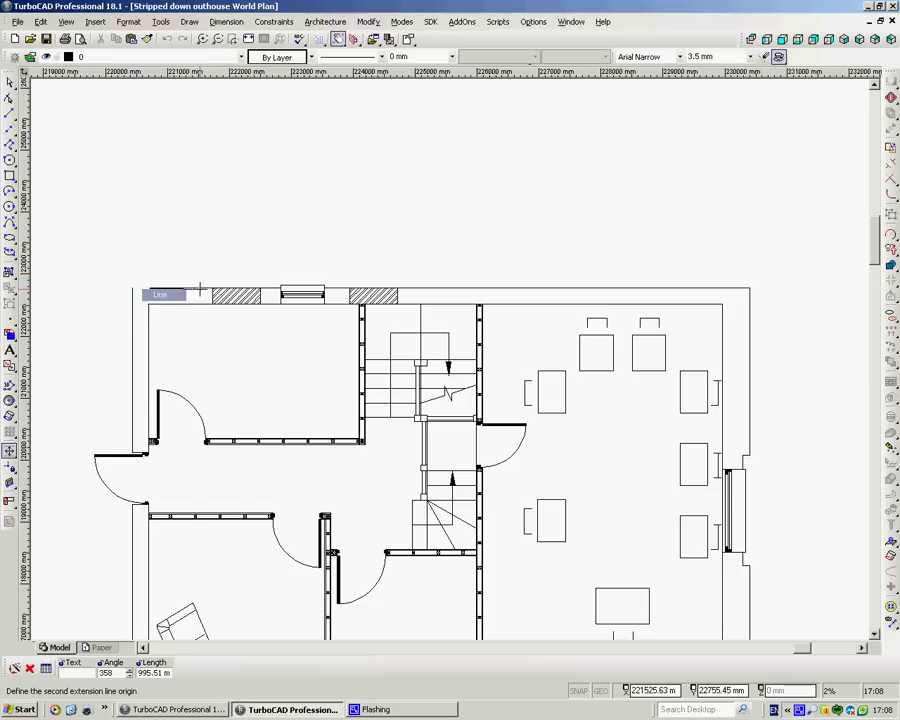
{"action": "left_click", "coordinate": [749, 287]}
{"action": "left_click", "coordinate": [770, 295]}
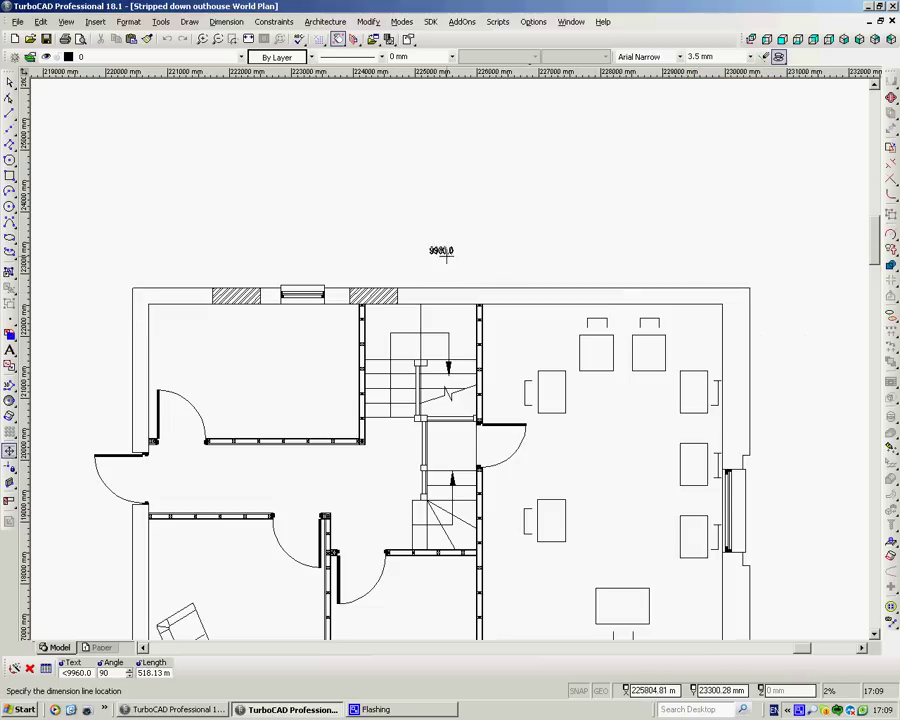
{"action": "left_click", "coordinate": [442, 262]}
Dimension a table's bottom edge as 539.1, placed just below the table
{"action": "scroll", "coordinate": [442, 268], "scroll_direction": "up", "scroll_amount": 5}
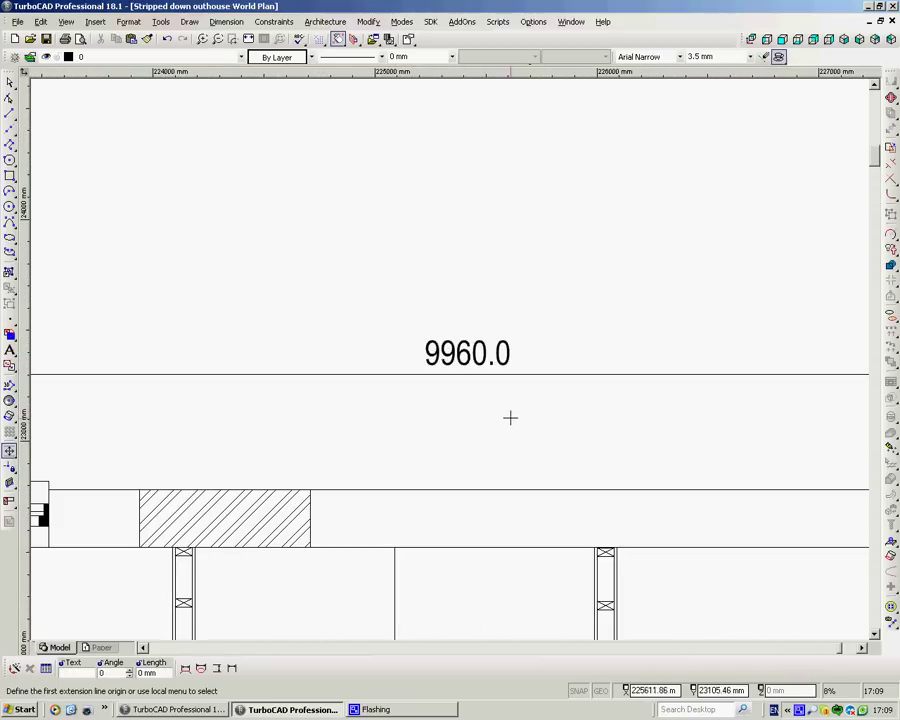
{"action": "scroll", "coordinate": [508, 413], "scroll_direction": "down", "scroll_amount": 5}
{"action": "scroll", "coordinate": [468, 398], "scroll_direction": "up", "scroll_amount": 2}
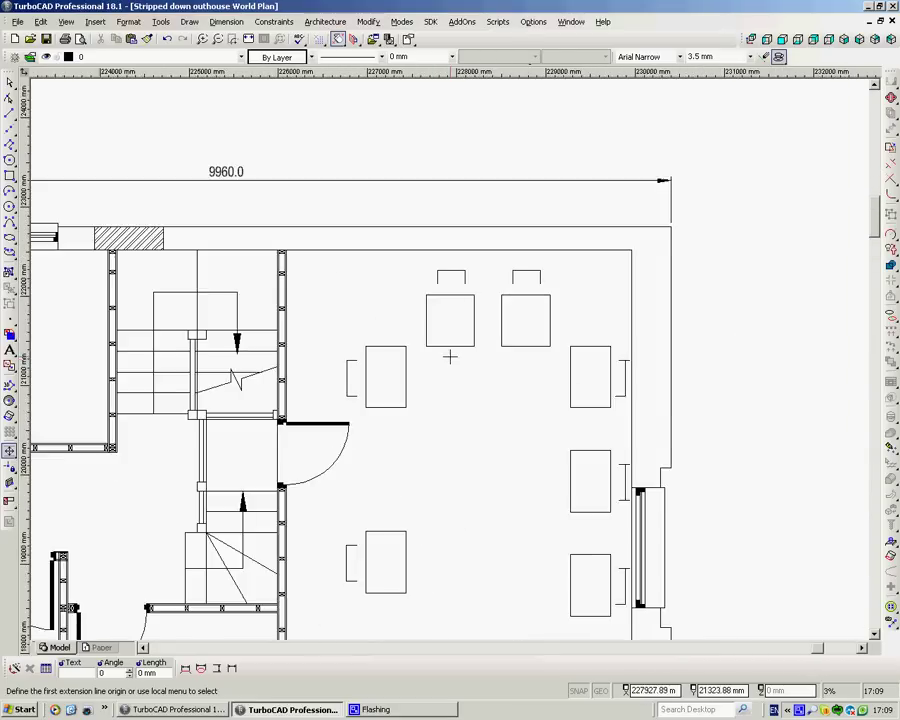
{"action": "scroll", "coordinate": [450, 360], "scroll_direction": "up", "scroll_amount": 1}
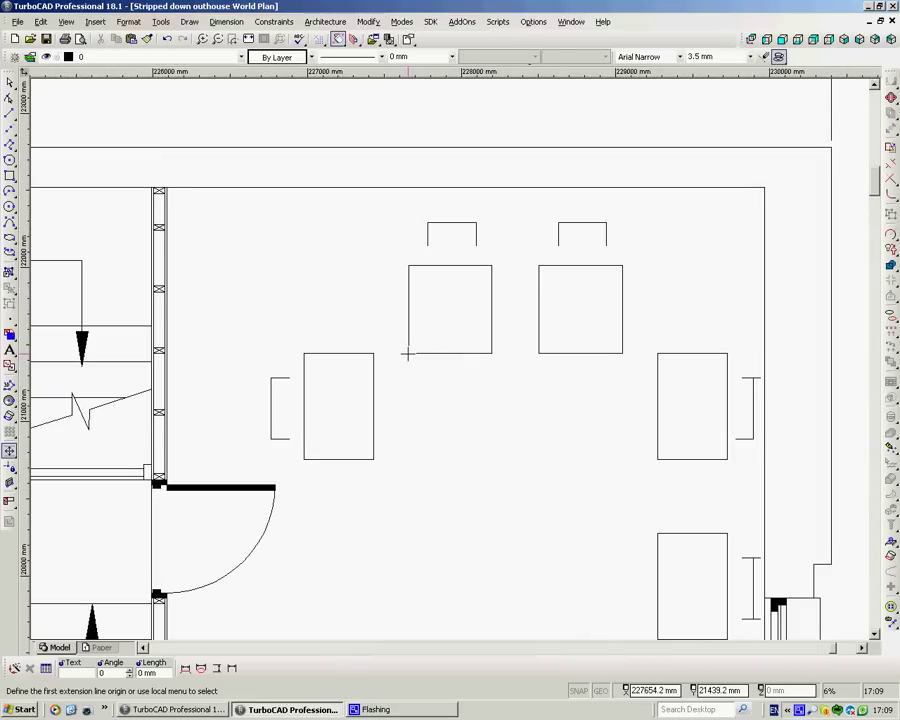
{"action": "left_click", "coordinate": [407, 353]}
{"action": "left_click", "coordinate": [432, 360]}
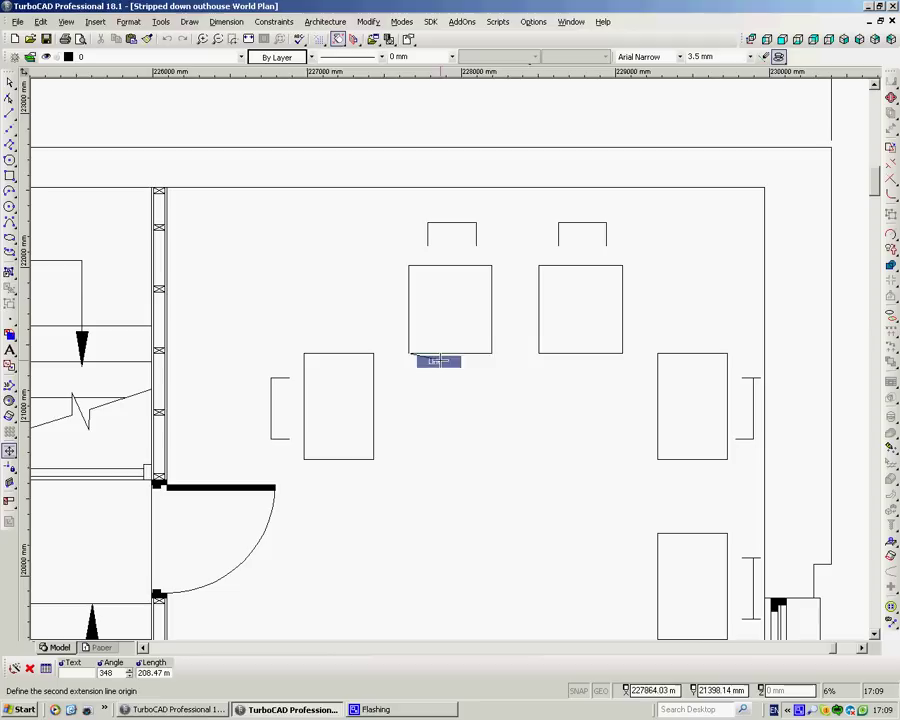
{"action": "left_click", "coordinate": [491, 353]}
{"action": "left_click", "coordinate": [516, 357]}
{"action": "left_click", "coordinate": [462, 387]}
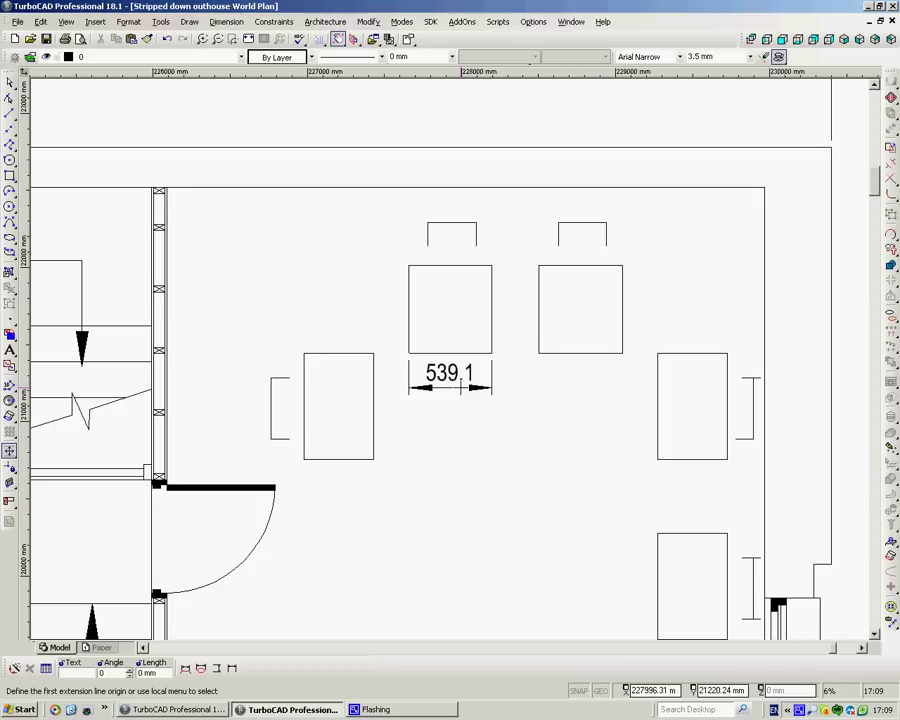
Delete the 539.1 table dimension and the 9960.0 overall dimension, then frame the whole plan
{"action": "key", "text": "Escape"}
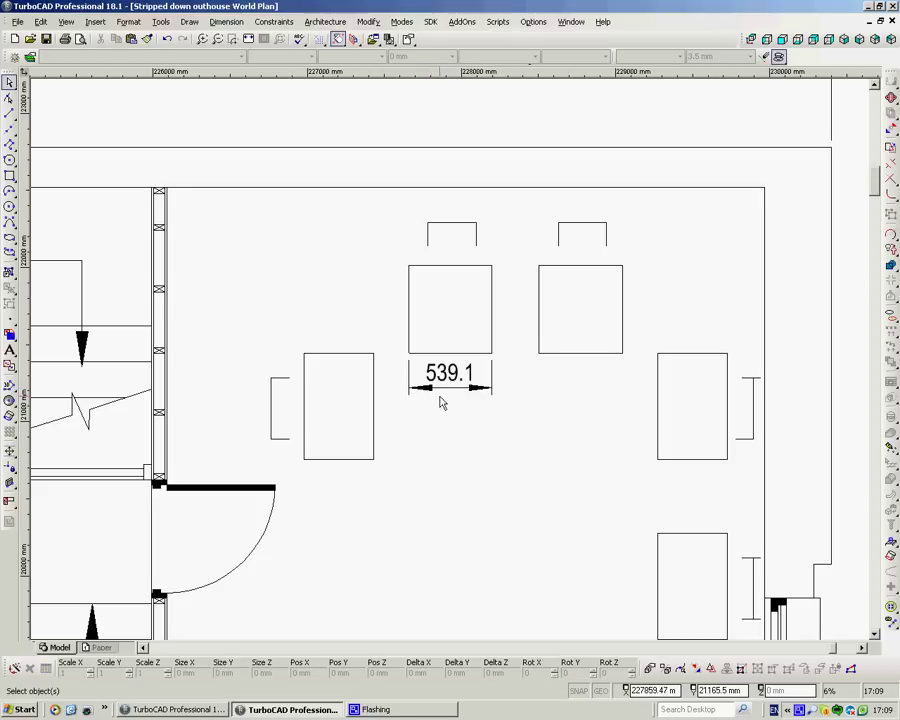
{"action": "left_click", "coordinate": [450, 376]}
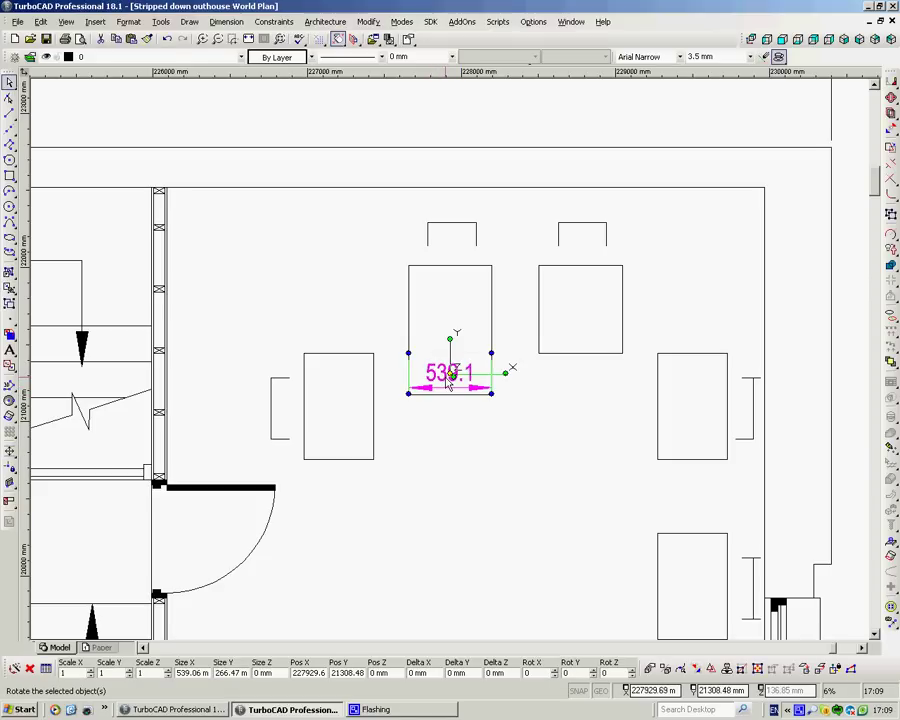
{"action": "key", "text": "Delete"}
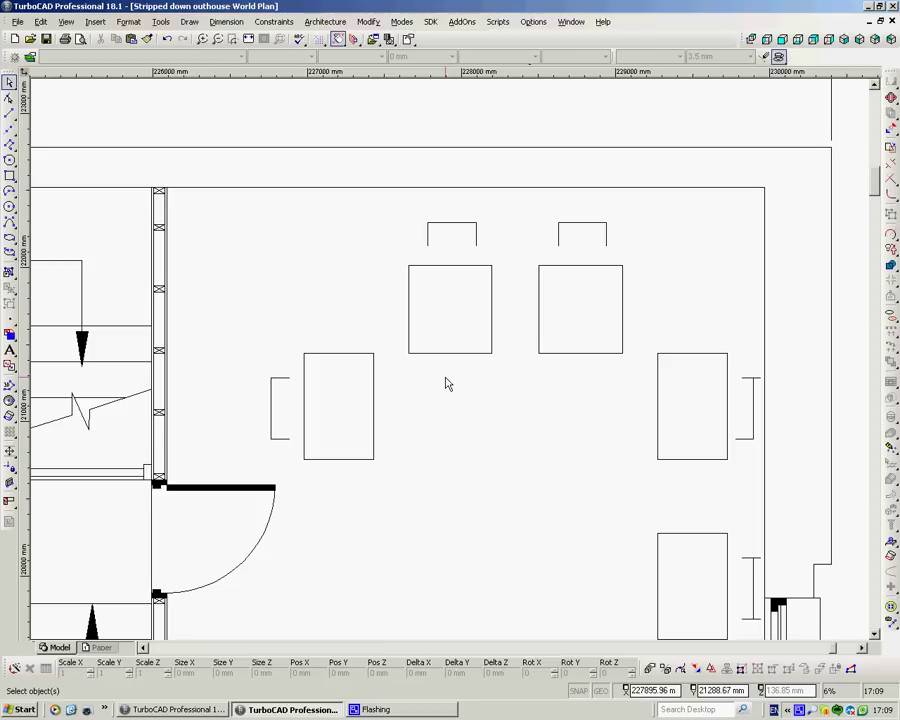
{"action": "scroll", "coordinate": [447, 383], "scroll_direction": "down", "scroll_amount": 2}
{"action": "left_click", "coordinate": [317, 244]}
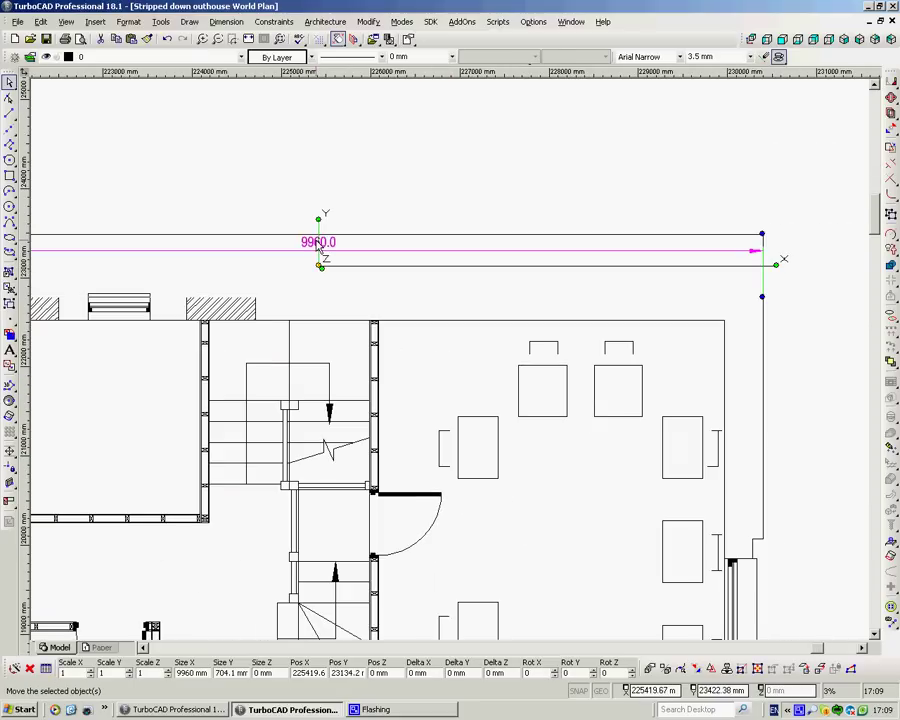
{"action": "key", "text": "Delete"}
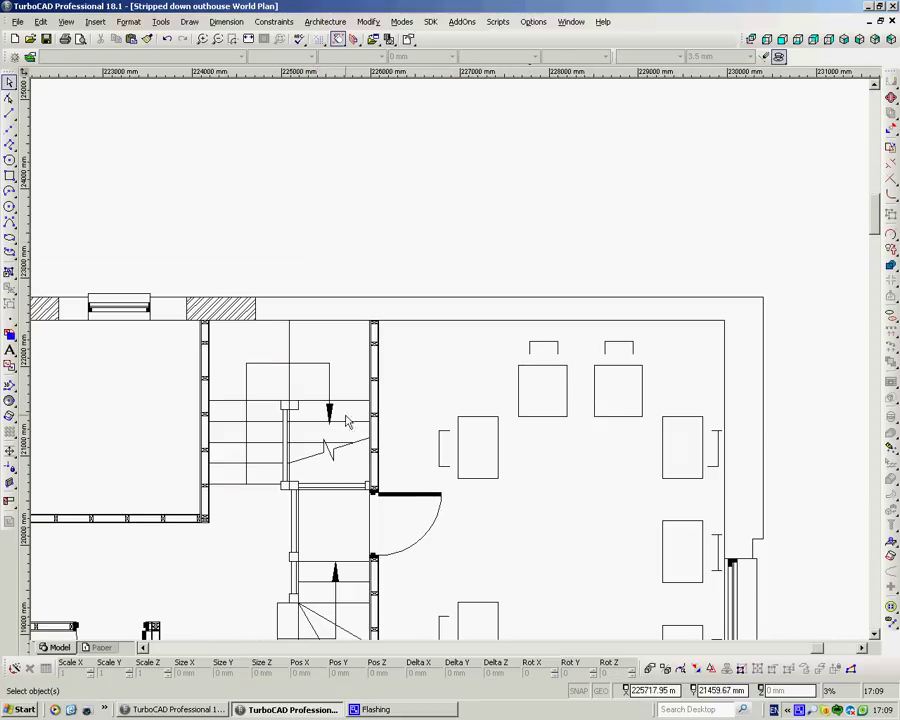
{"action": "scroll", "coordinate": [452, 367], "scroll_direction": "down", "scroll_amount": 1}
{"action": "scroll", "coordinate": [452, 367], "scroll_direction": "down", "scroll_amount": 1}
{"action": "scroll", "coordinate": [450, 367], "scroll_direction": "up", "scroll_amount": 2}
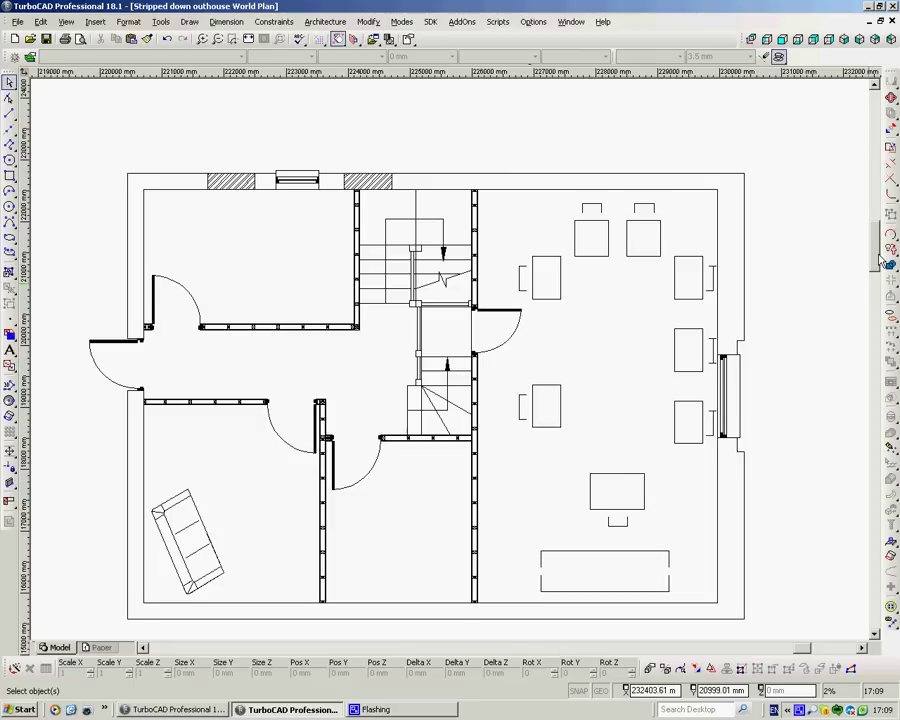
{"action": "left_click_drag", "start_coordinate": [877, 248], "coordinate": [880, 262]}
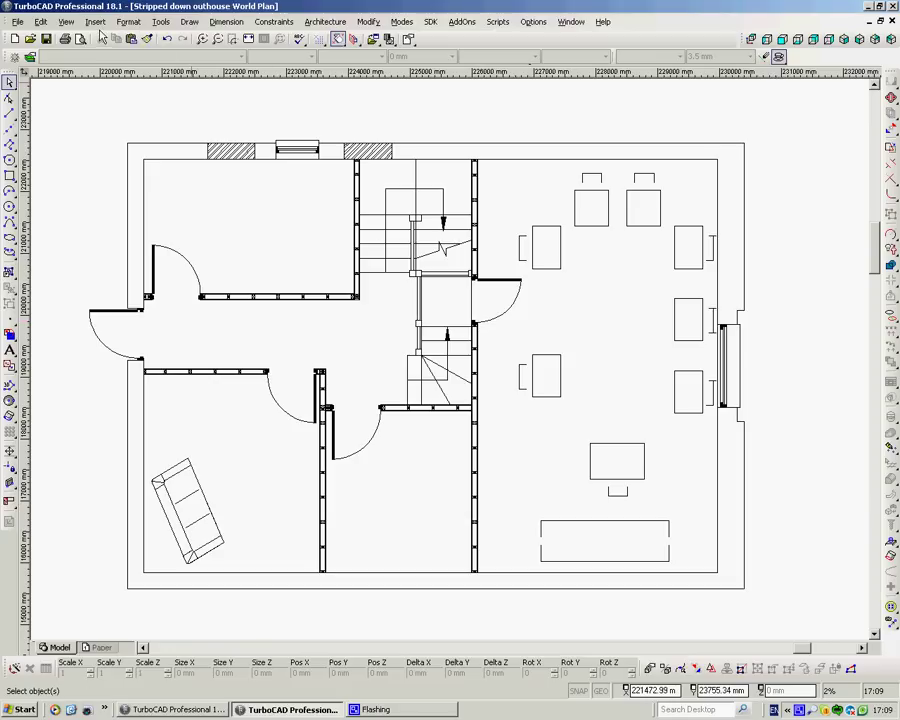
Create a named view 'Plan' framing the entire floor plan
{"action": "left_click", "coordinate": [66, 23]}
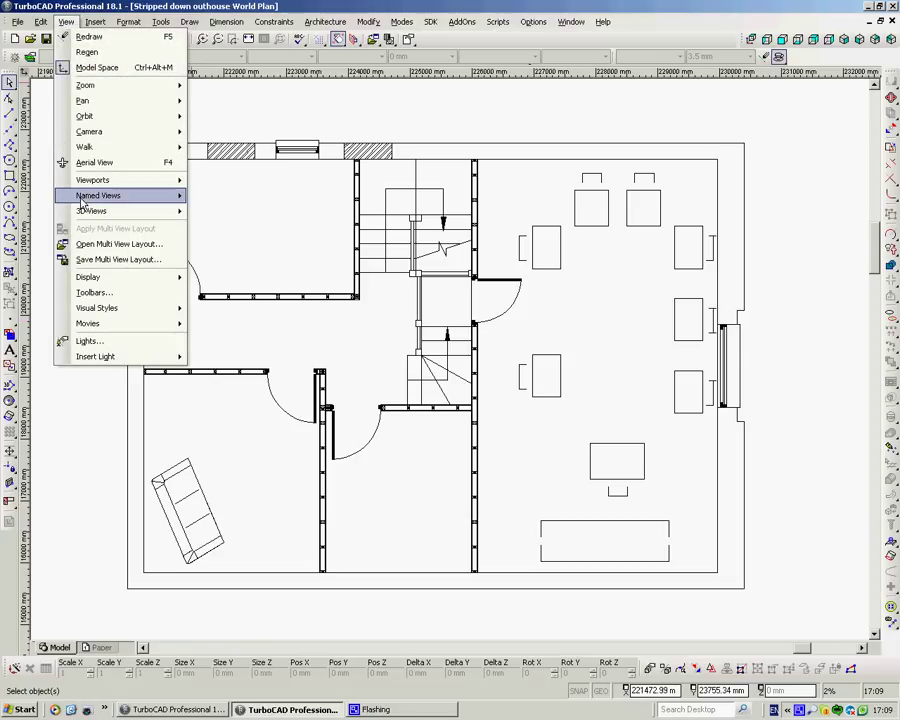
{"action": "mouse_move", "coordinate": [86, 202]}
{"action": "left_click", "coordinate": [232, 212]}
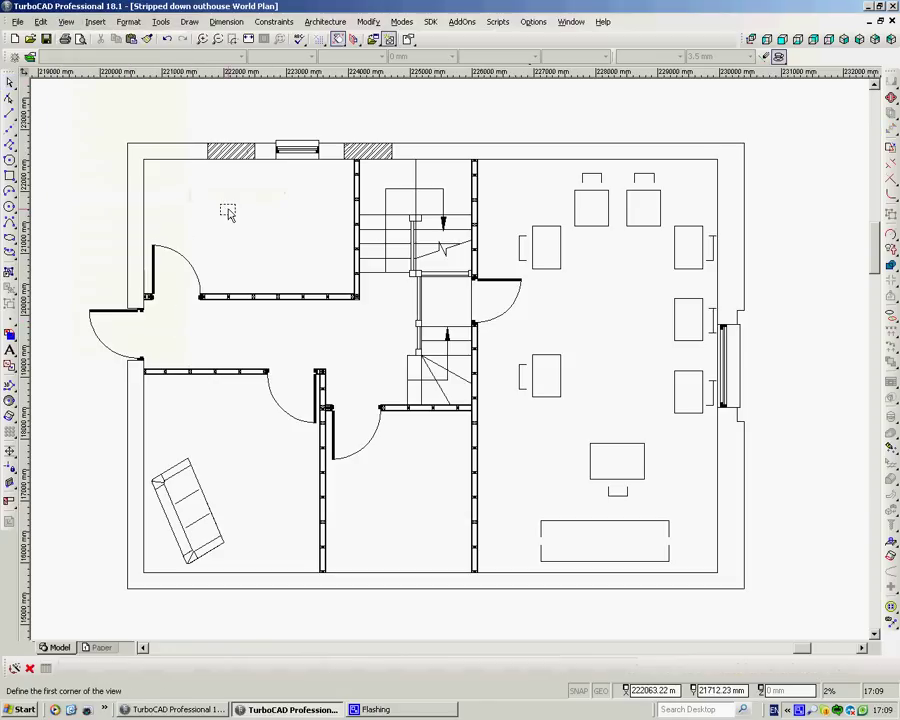
{"action": "left_click", "coordinate": [66, 104]}
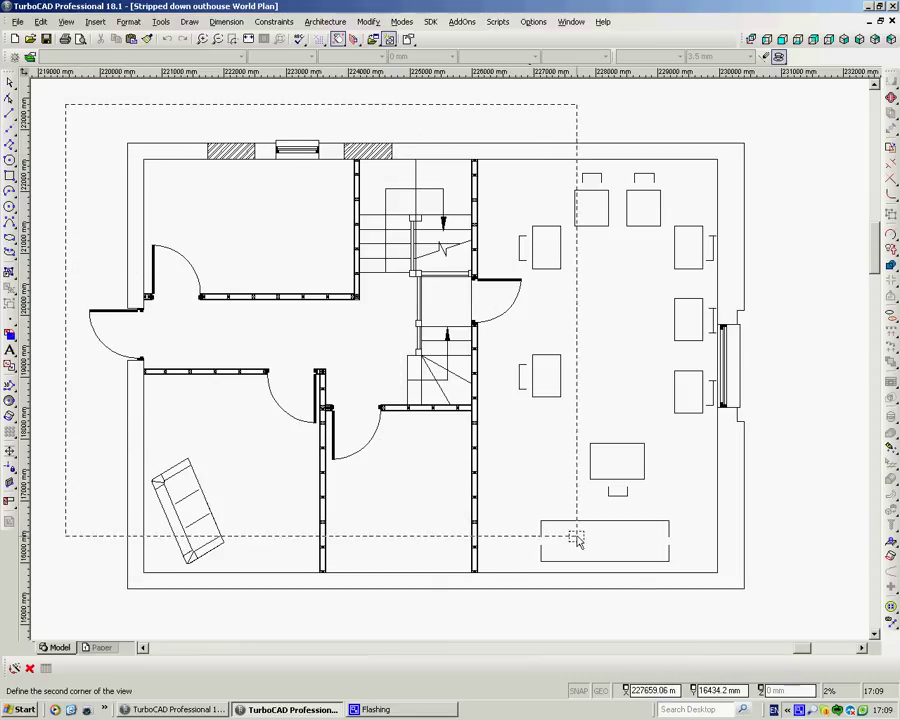
{"action": "left_click", "coordinate": [797, 622]}
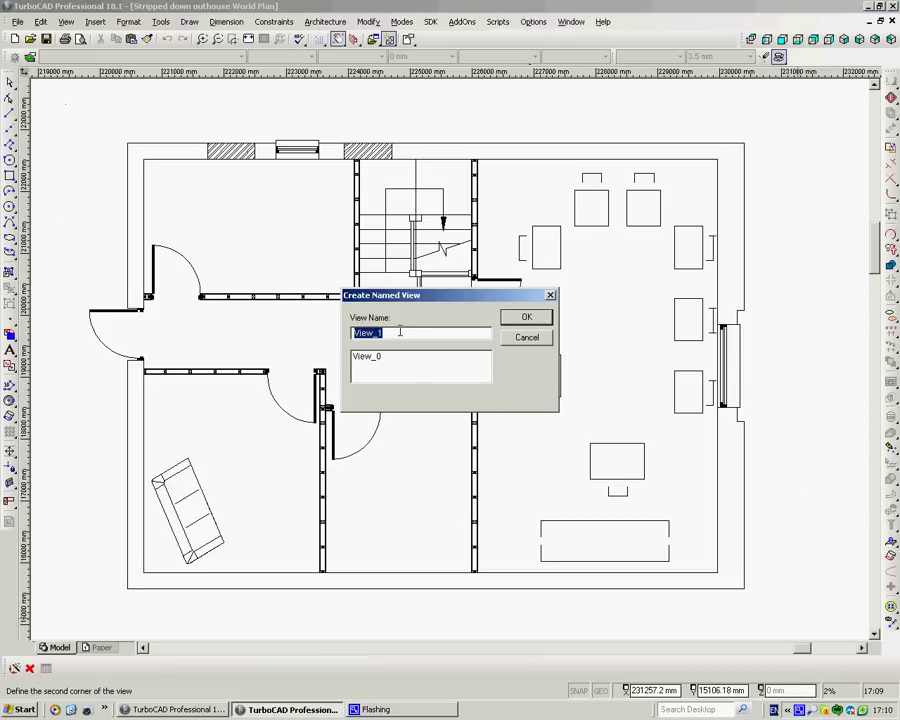
{"action": "type", "text": "Plan"}
{"action": "left_click", "coordinate": [520, 316]}
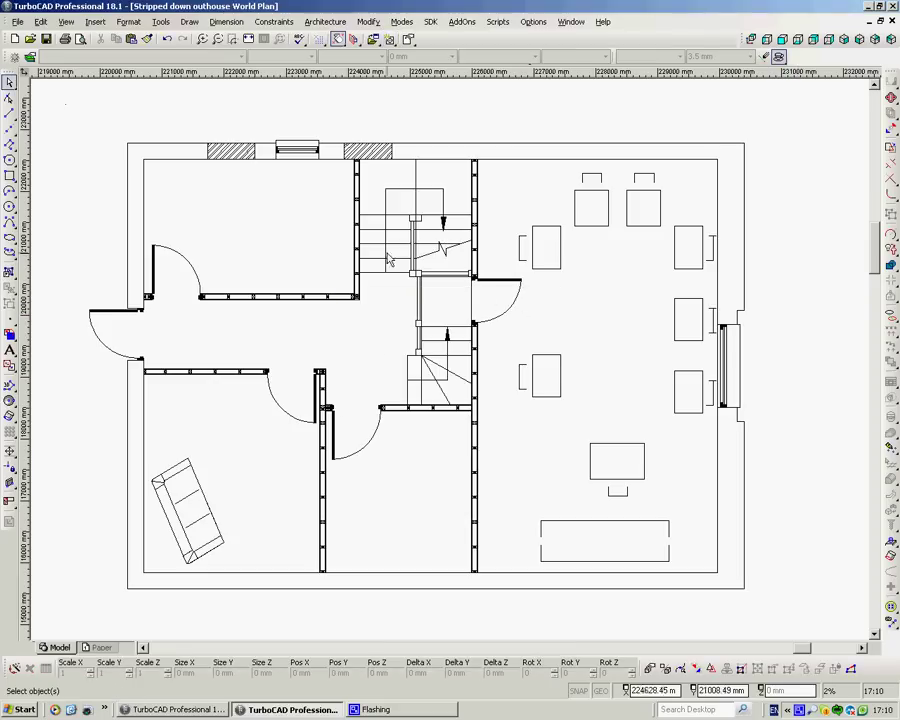
Create a named view 'detail' framing the central staircase
{"action": "left_click", "coordinate": [65, 22]}
{"action": "mouse_move", "coordinate": [100, 195]}
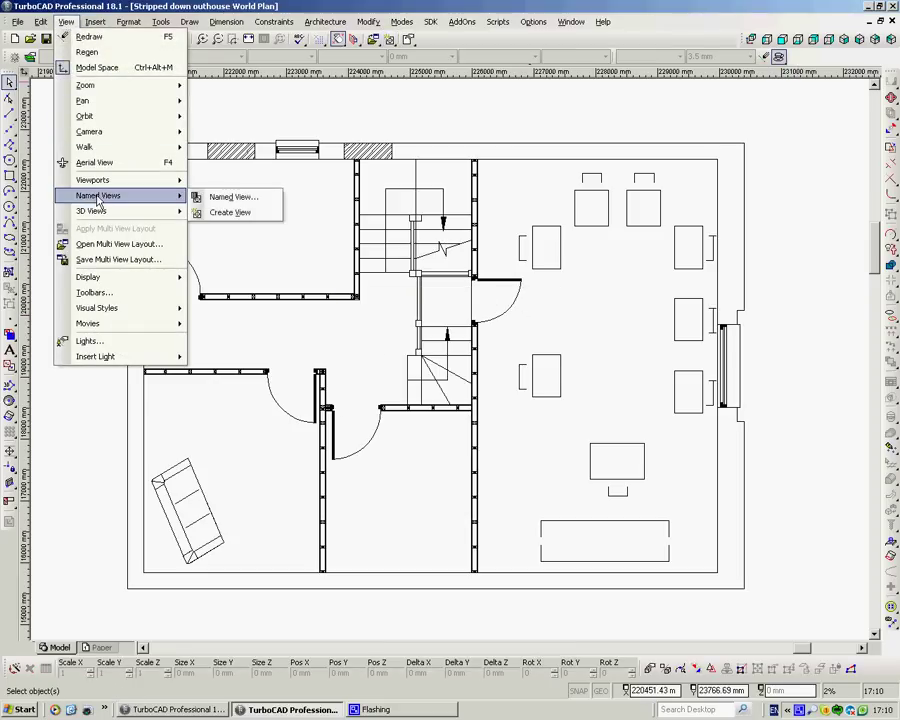
{"action": "left_click", "coordinate": [229, 213]}
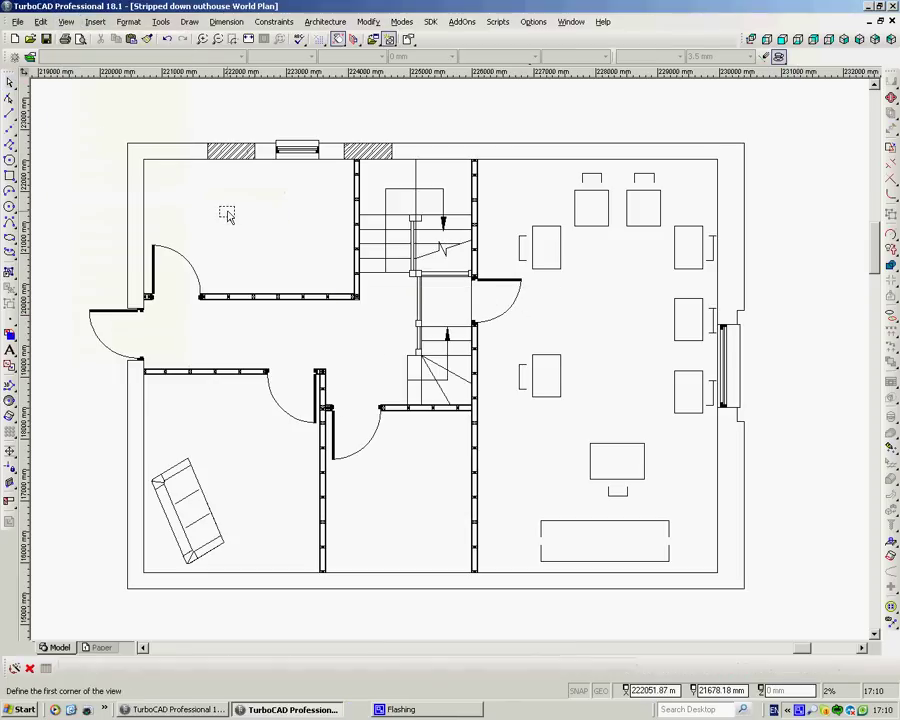
{"action": "left_click", "coordinate": [336, 119]}
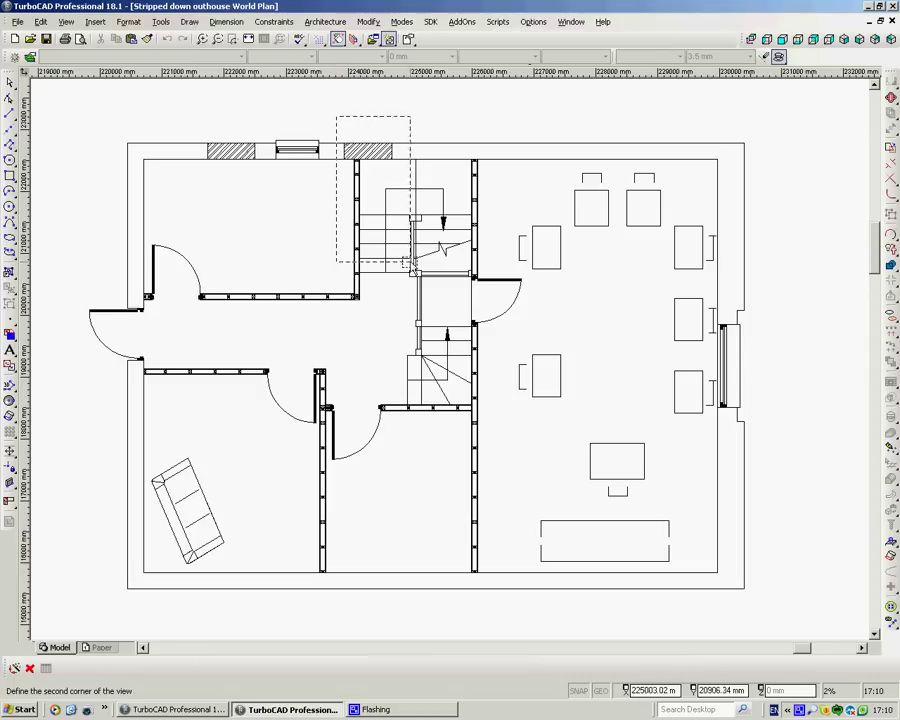
{"action": "left_click", "coordinate": [497, 425]}
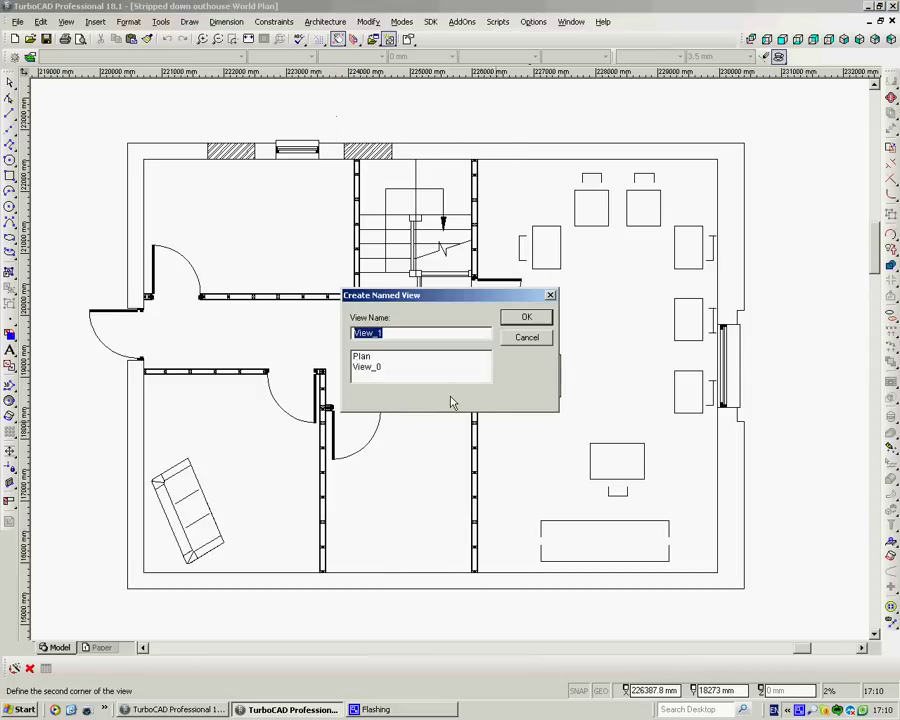
{"action": "type", "text": "detail"}
{"action": "left_click", "coordinate": [527, 318]}
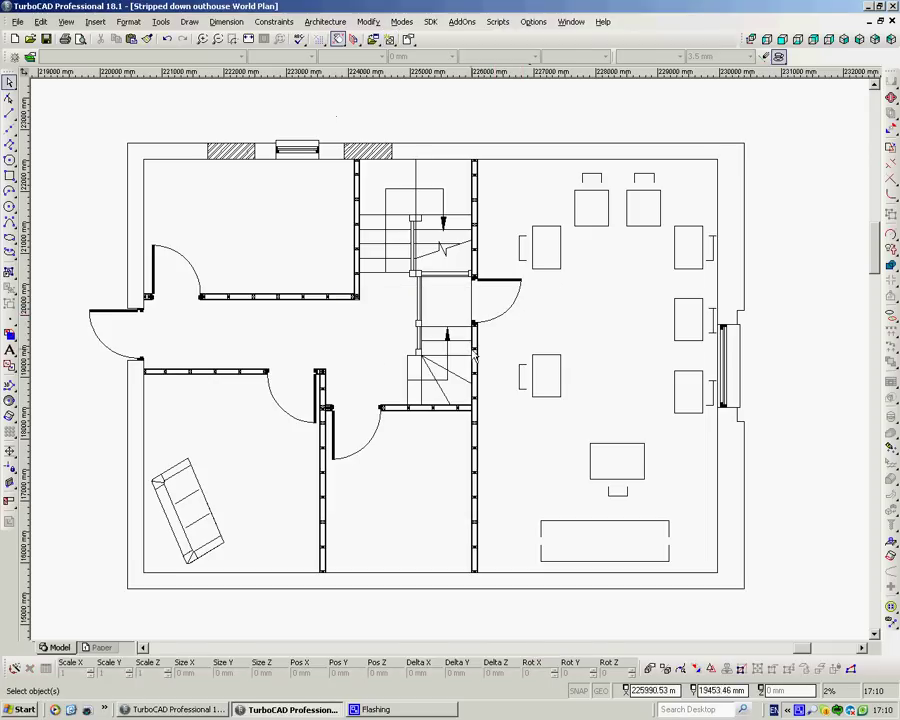
In paper space, set the printer paper to A4 210 x 297 mm in landscape
{"action": "left_click", "coordinate": [100, 648]}
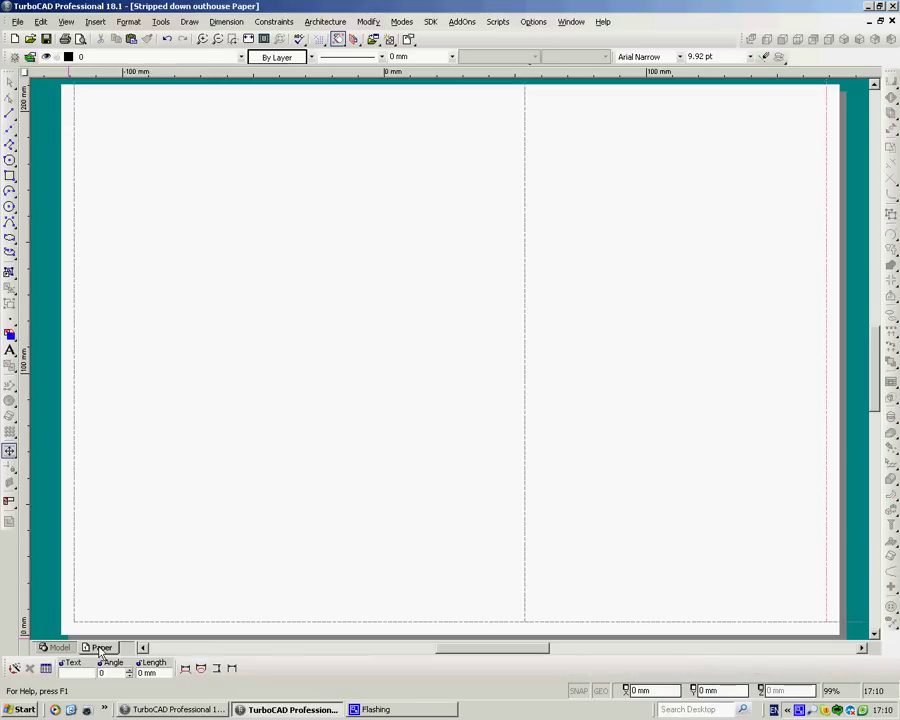
{"action": "left_click", "coordinate": [17, 21]}
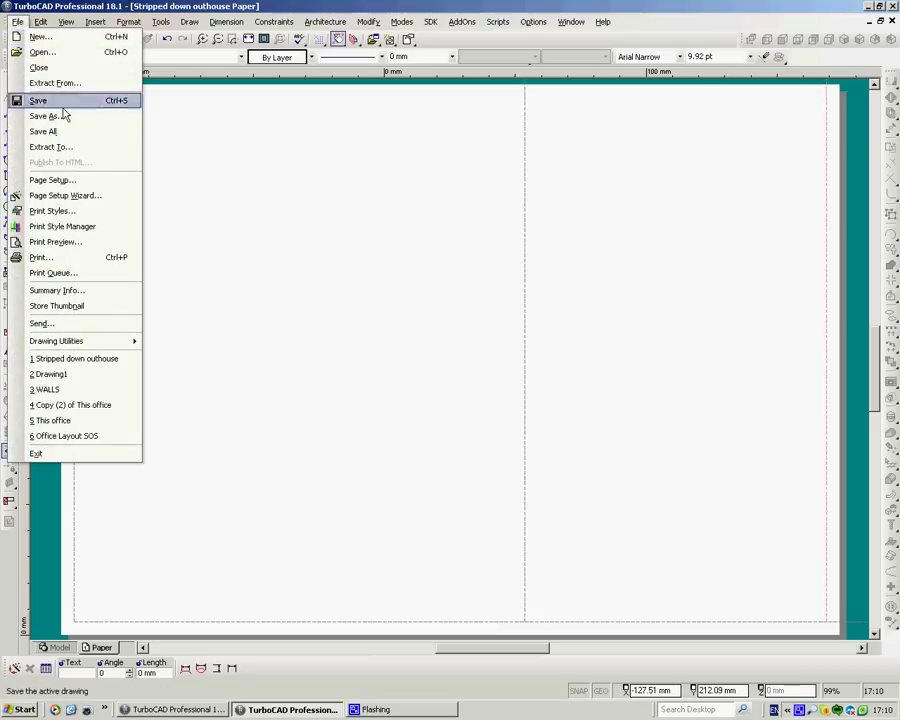
{"action": "left_click", "coordinate": [60, 181]}
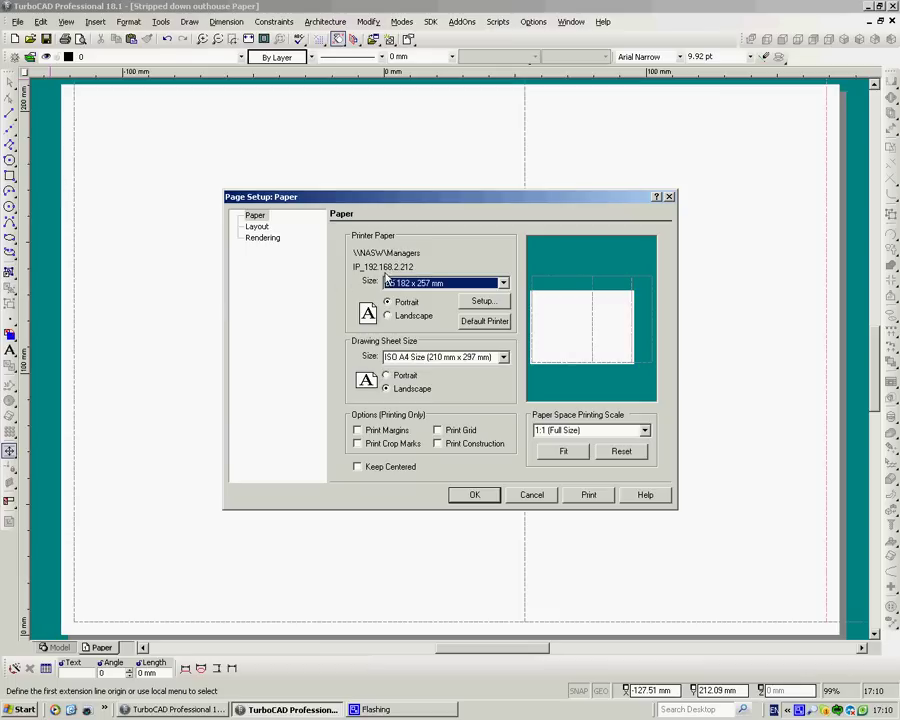
{"action": "left_click", "coordinate": [504, 283]}
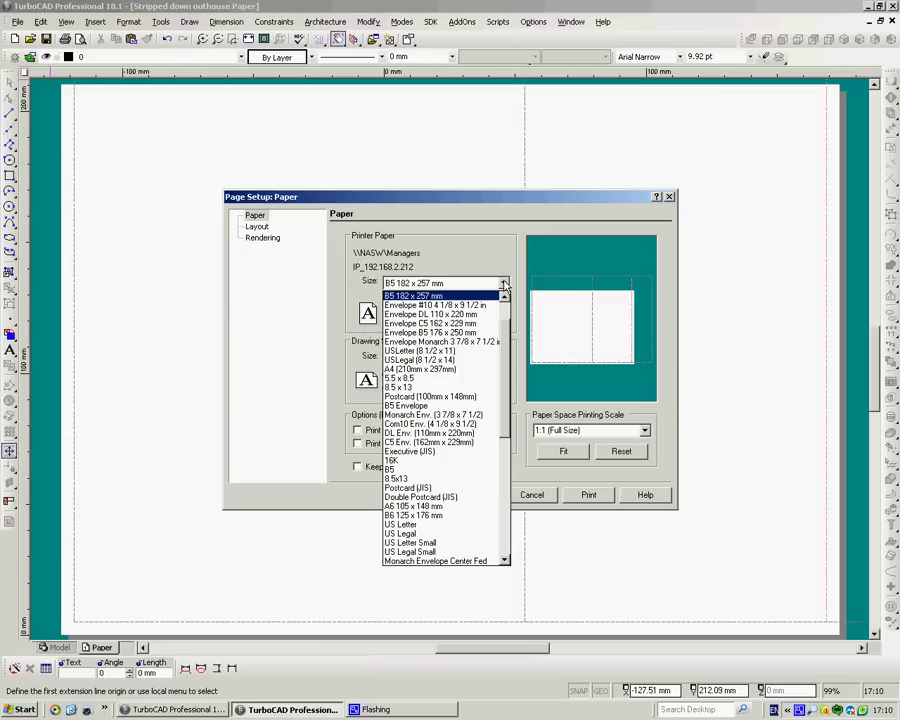
{"action": "scroll", "coordinate": [506, 288], "scroll_direction": "up", "scroll_amount": 4}
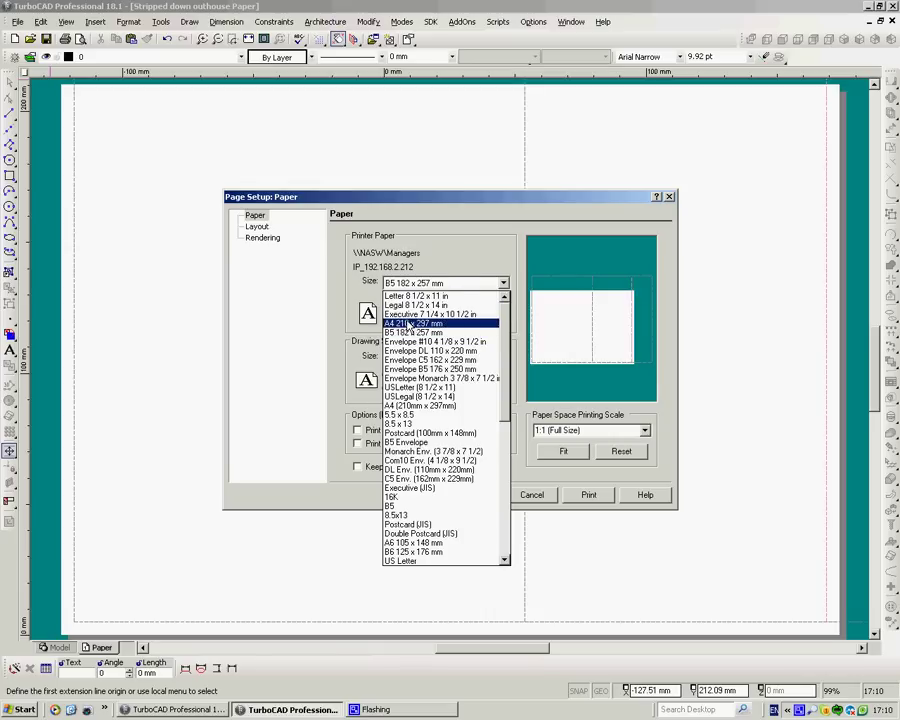
{"action": "left_click", "coordinate": [408, 324]}
{"action": "left_click", "coordinate": [388, 316]}
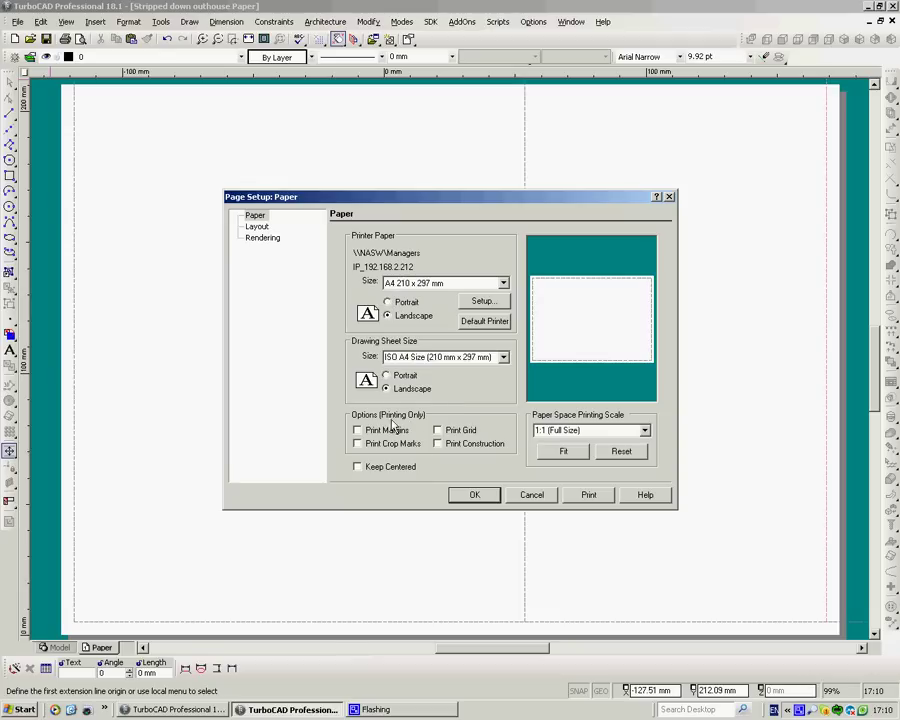
{"action": "left_click", "coordinate": [473, 495]}
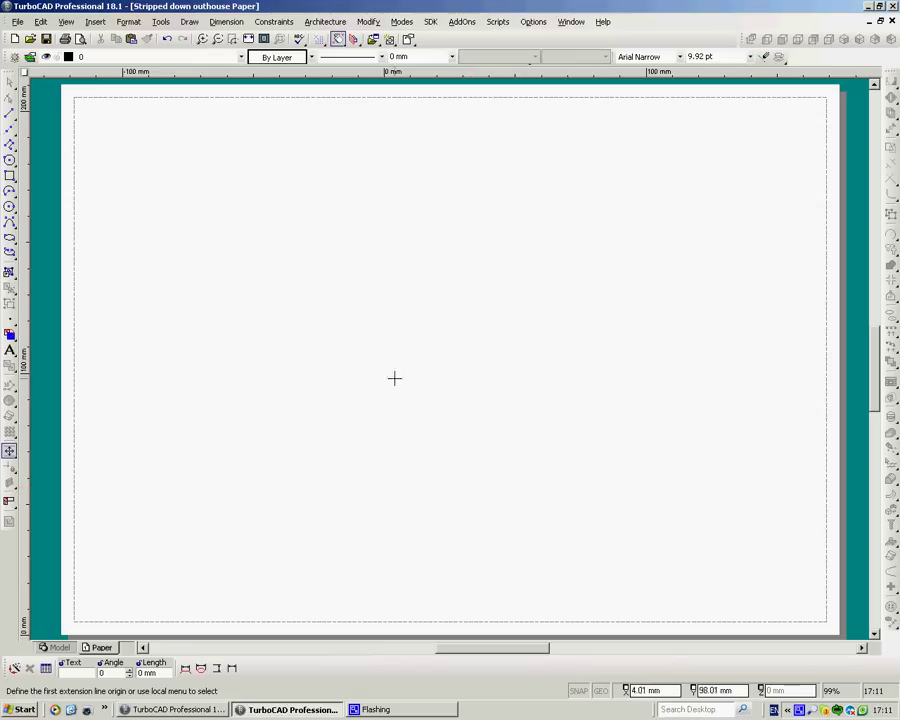
Draw a viewport on the sheet's left part and show the Plan named view in it
{"action": "left_click", "coordinate": [66, 22]}
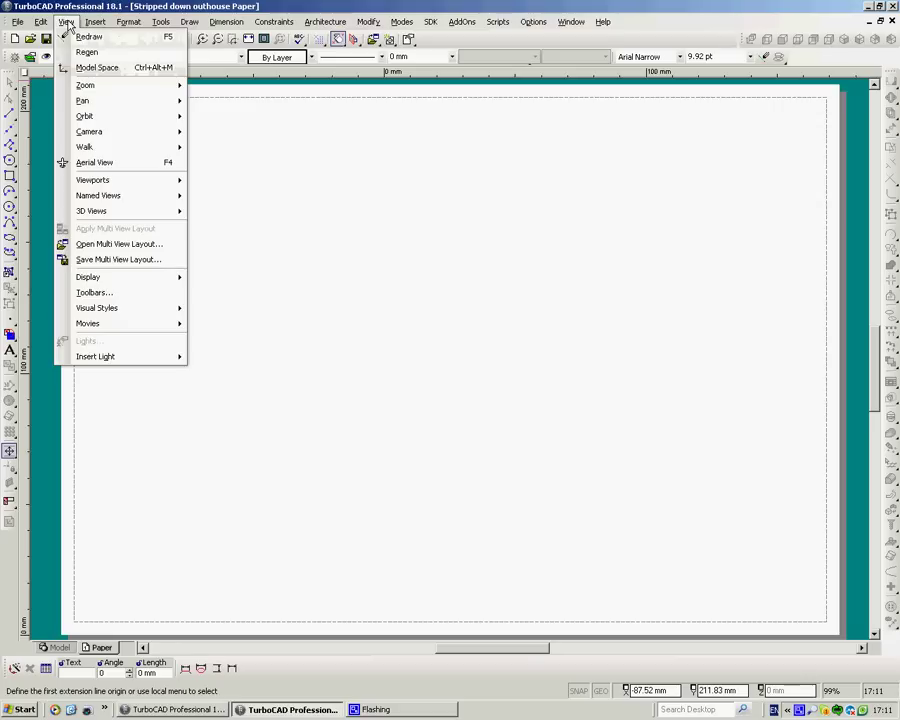
{"action": "mouse_move", "coordinate": [101, 185]}
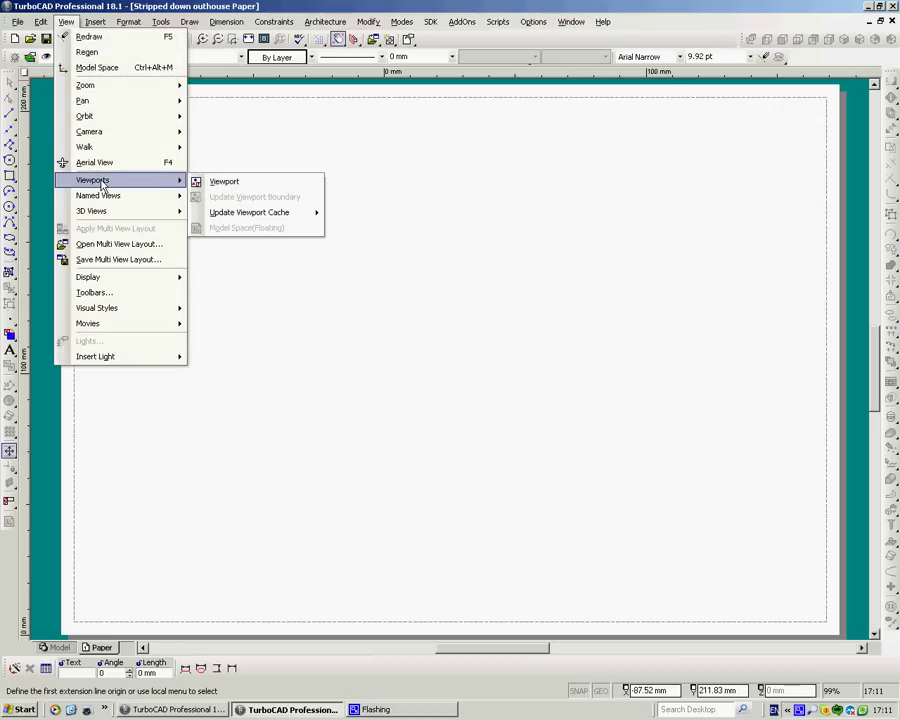
{"action": "left_click", "coordinate": [230, 182]}
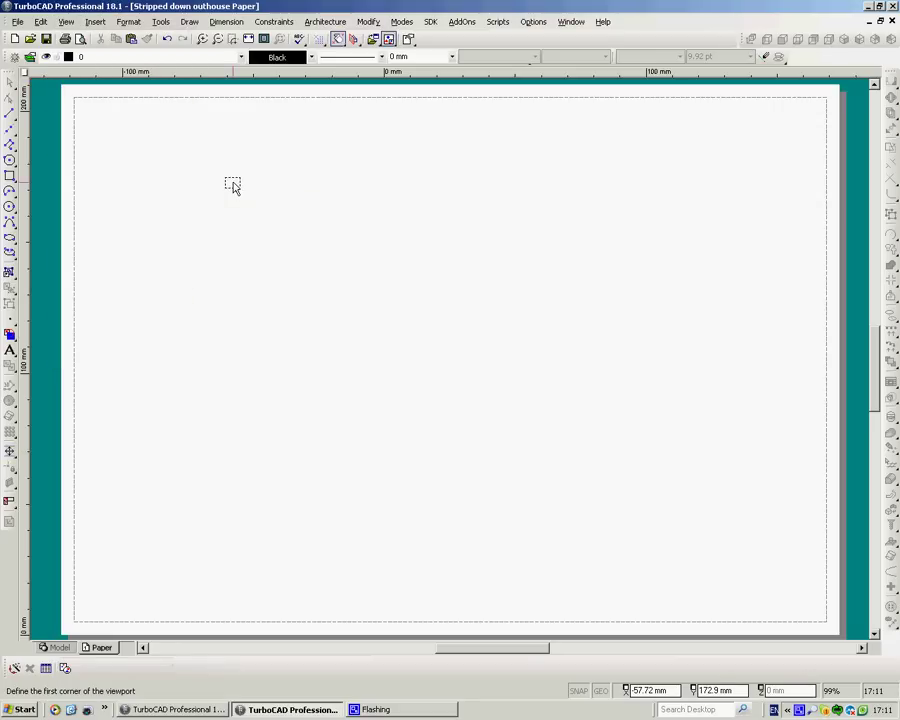
{"action": "left_click", "coordinate": [86, 108]}
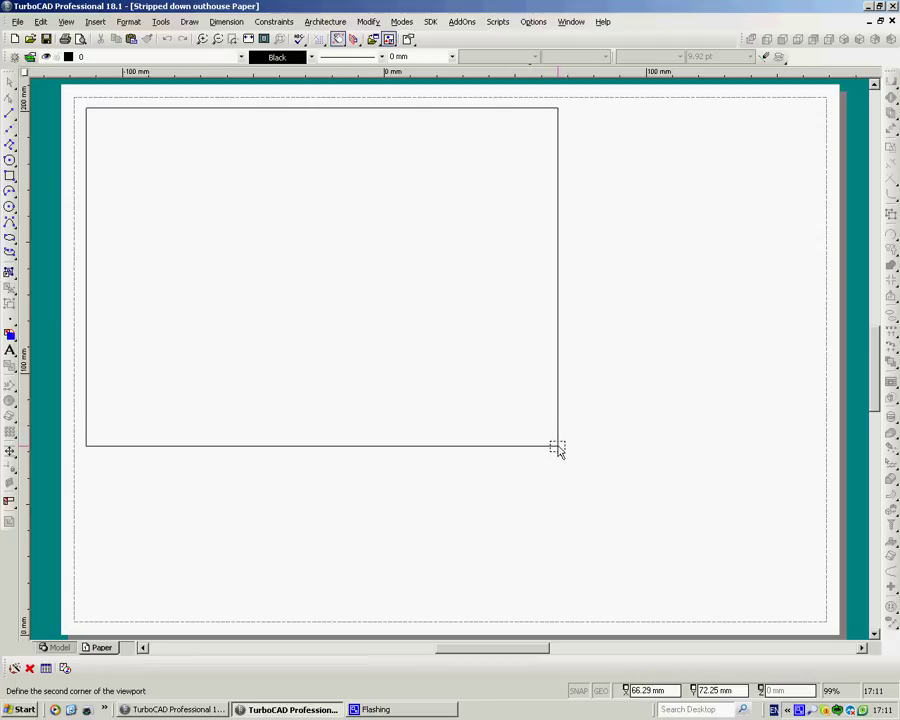
{"action": "left_click", "coordinate": [557, 450]}
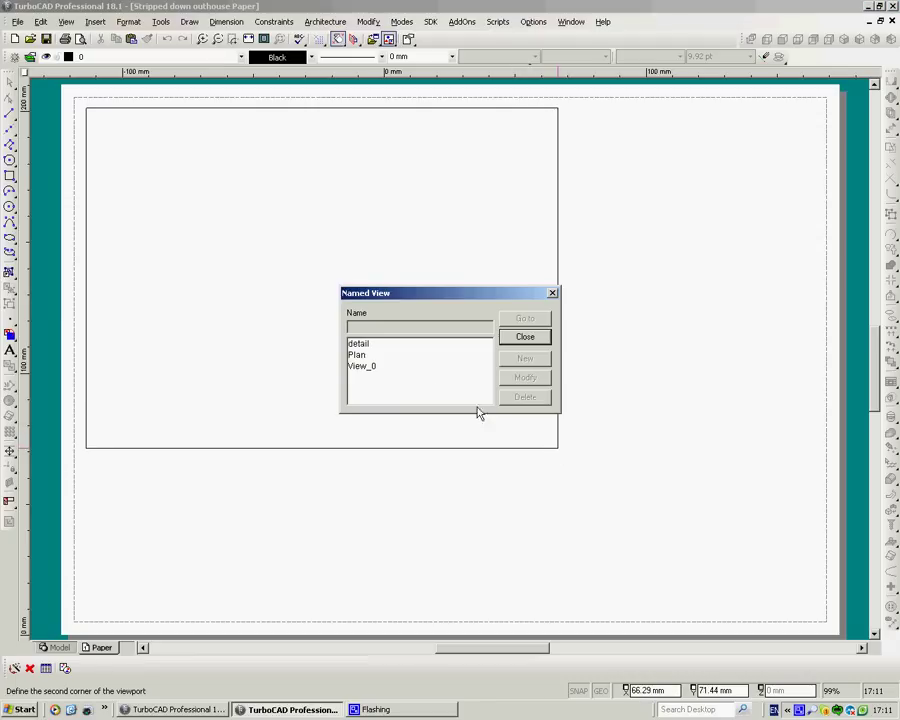
{"action": "left_click", "coordinate": [358, 356]}
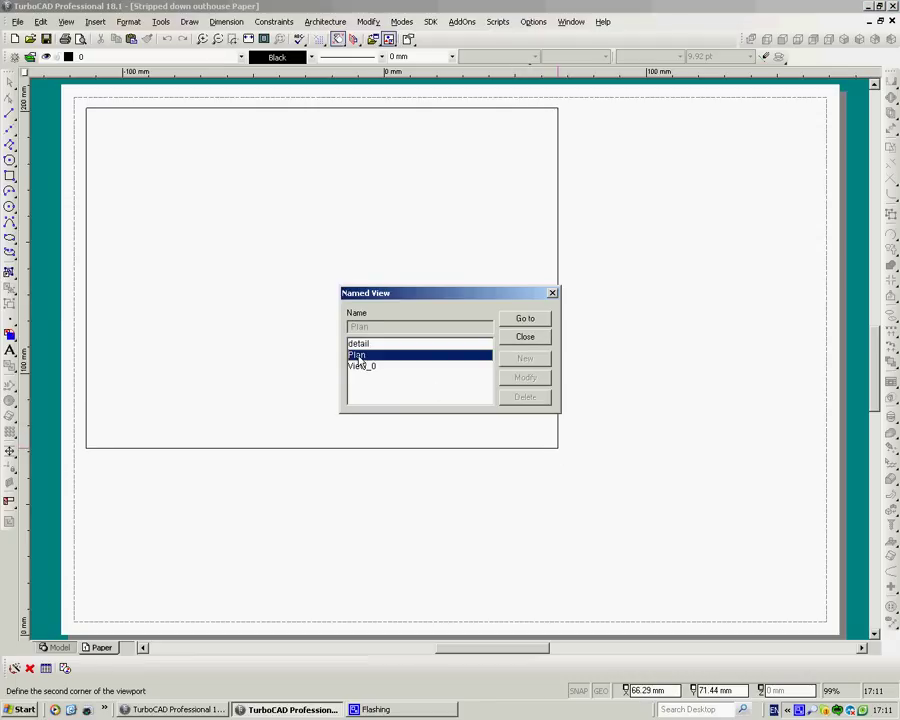
{"action": "left_click", "coordinate": [524, 320]}
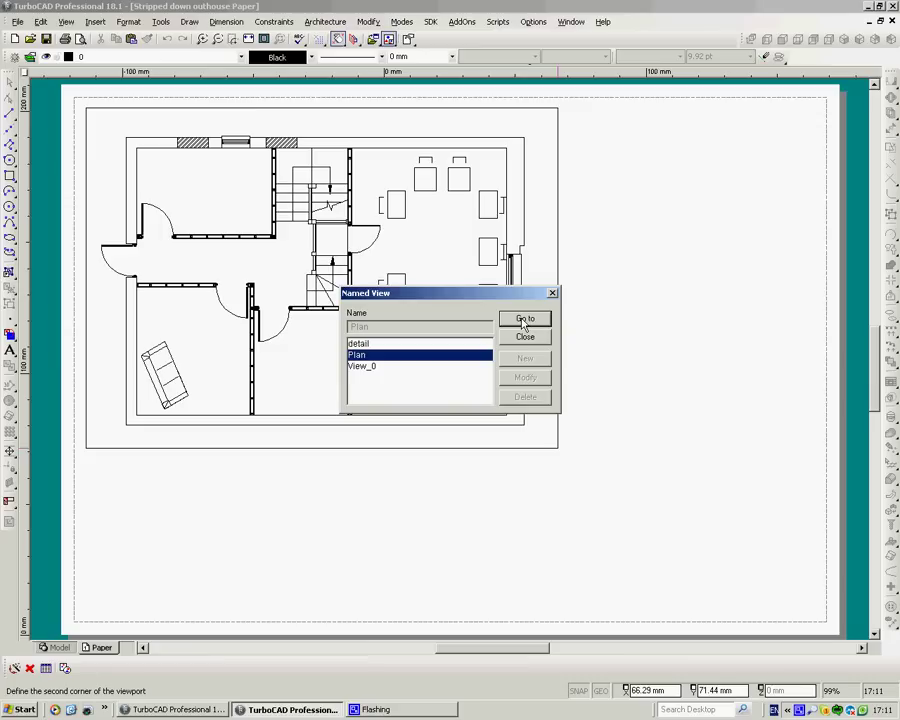
{"action": "left_click", "coordinate": [552, 293]}
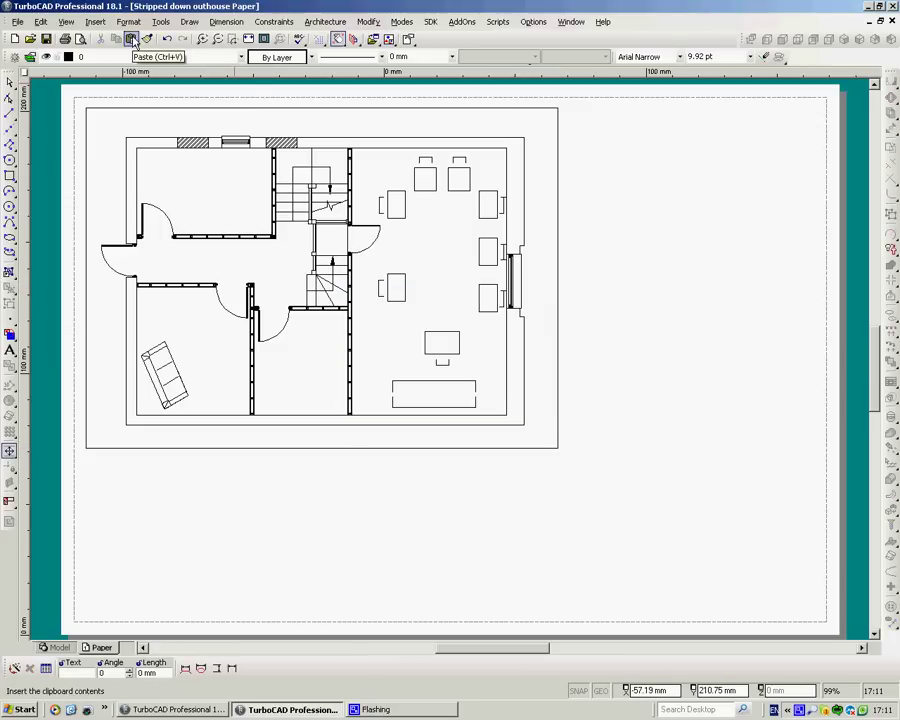
{"action": "left_click", "coordinate": [66, 22]}
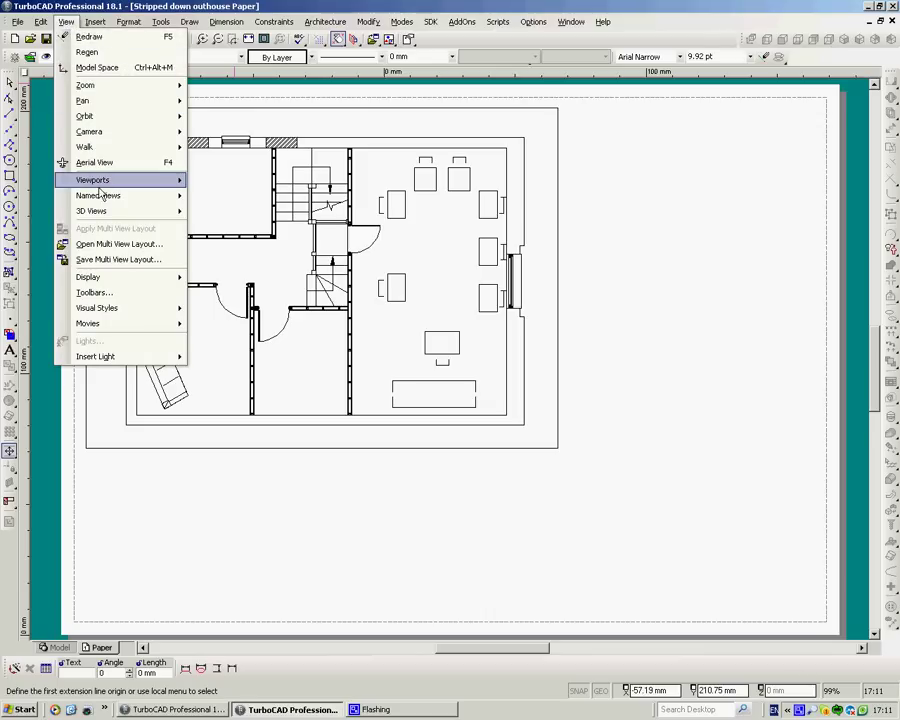
Draw a taller viewport right of the plan and show the detail named view in it
{"action": "mouse_move", "coordinate": [104, 199]}
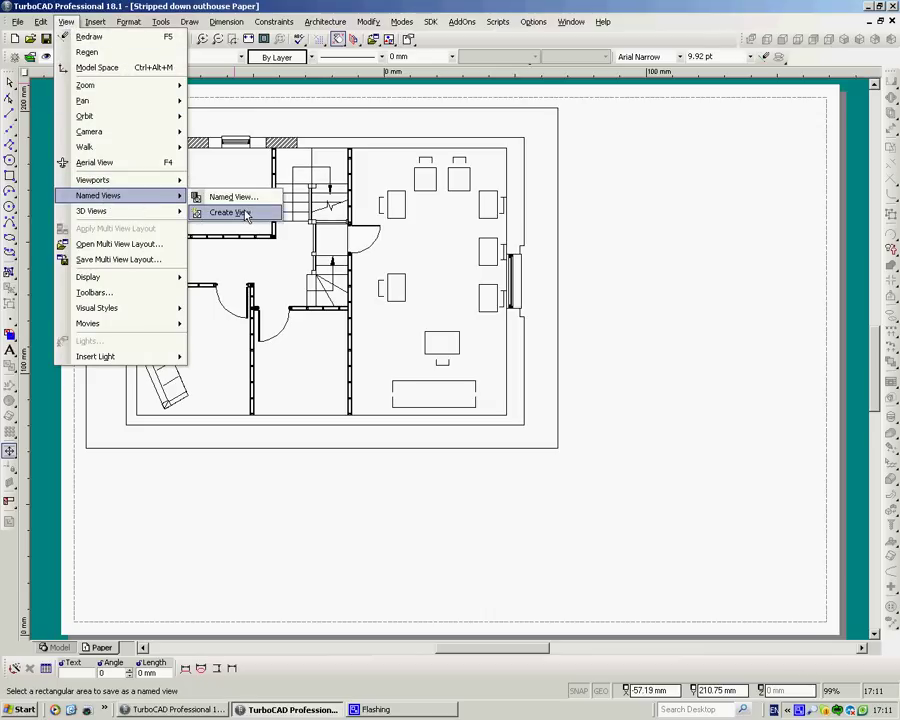
{"action": "mouse_move", "coordinate": [164, 184]}
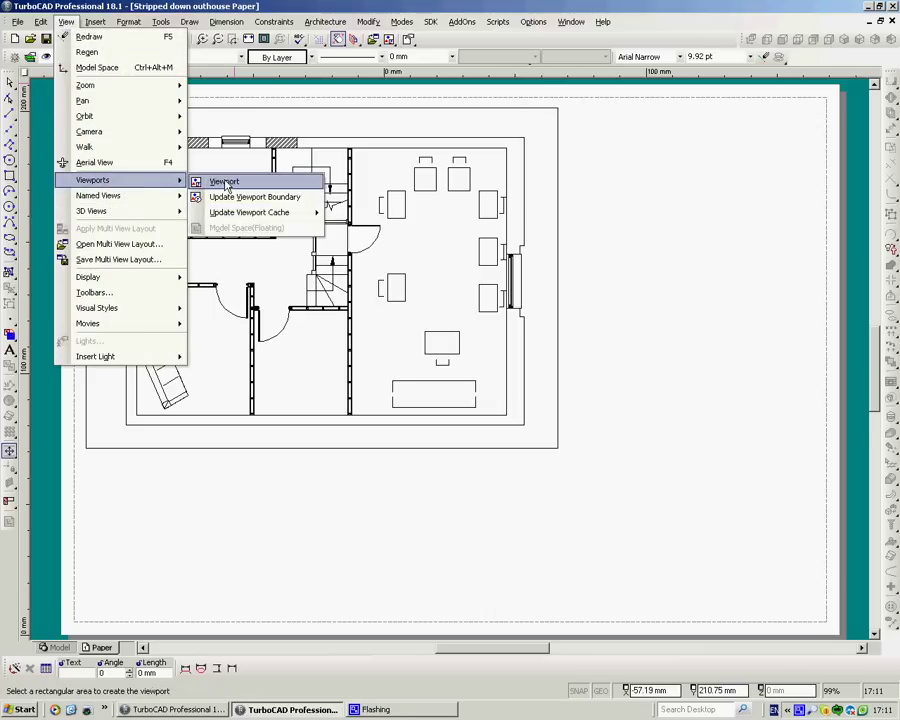
{"action": "left_click", "coordinate": [226, 184]}
{"action": "left_click", "coordinate": [590, 122]}
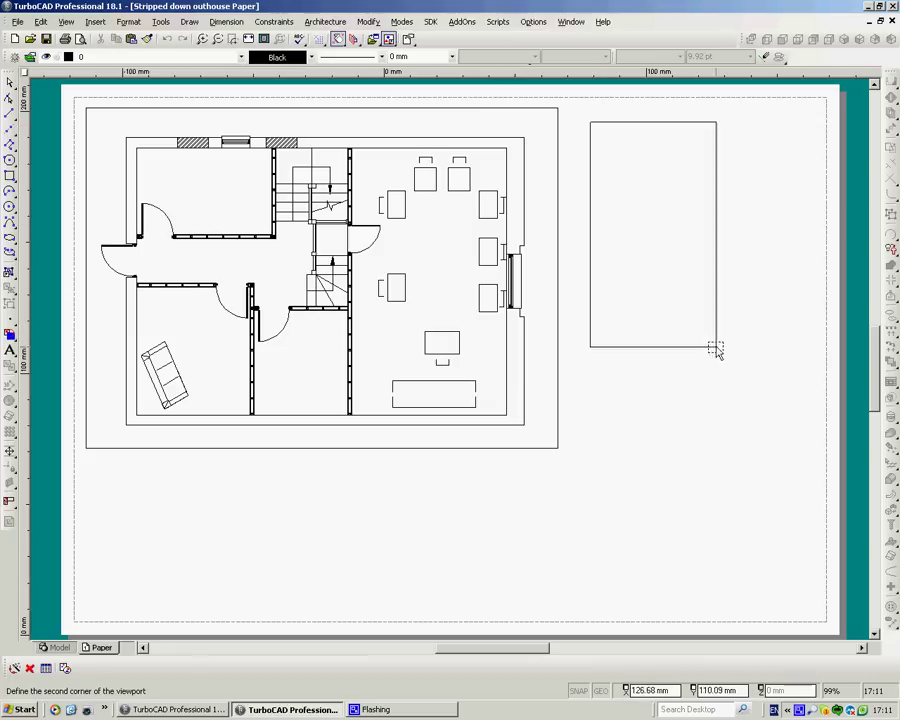
{"action": "left_click", "coordinate": [782, 431]}
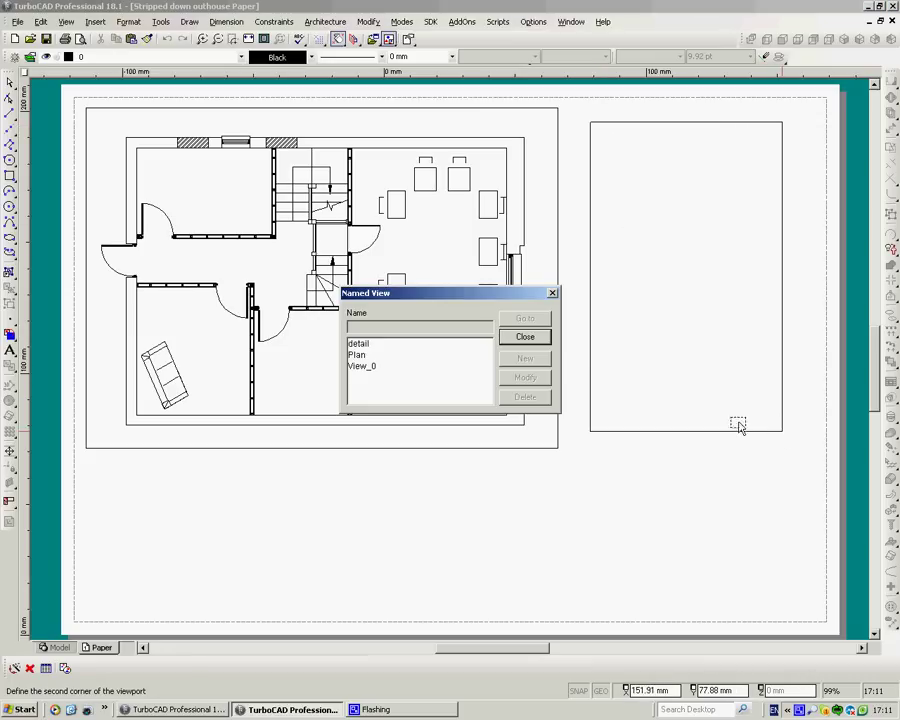
{"action": "left_click", "coordinate": [360, 343]}
{"action": "left_click", "coordinate": [525, 318]}
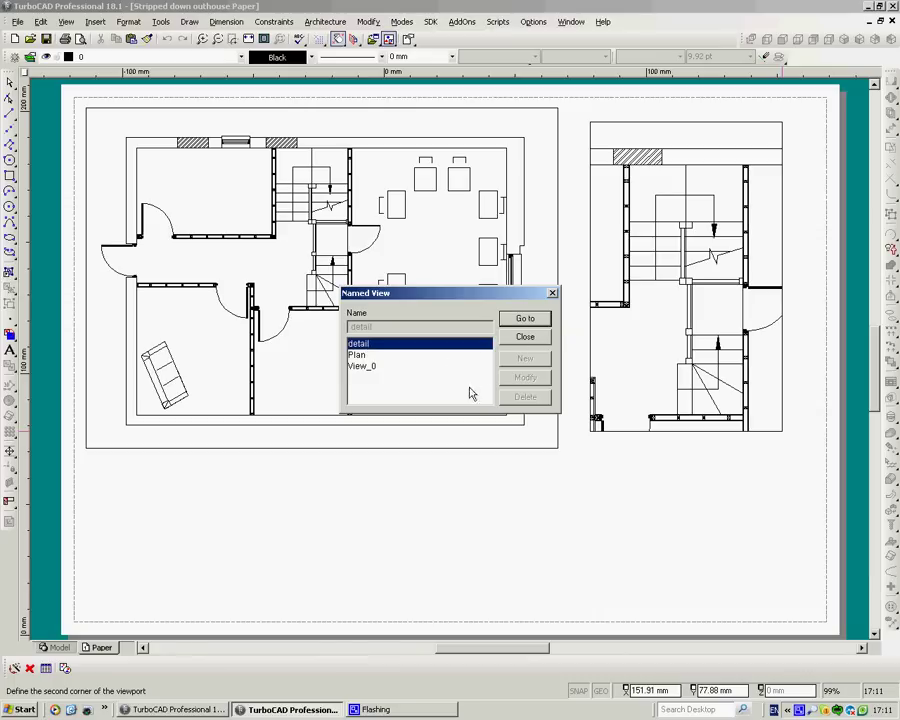
{"action": "key", "text": "Escape"}
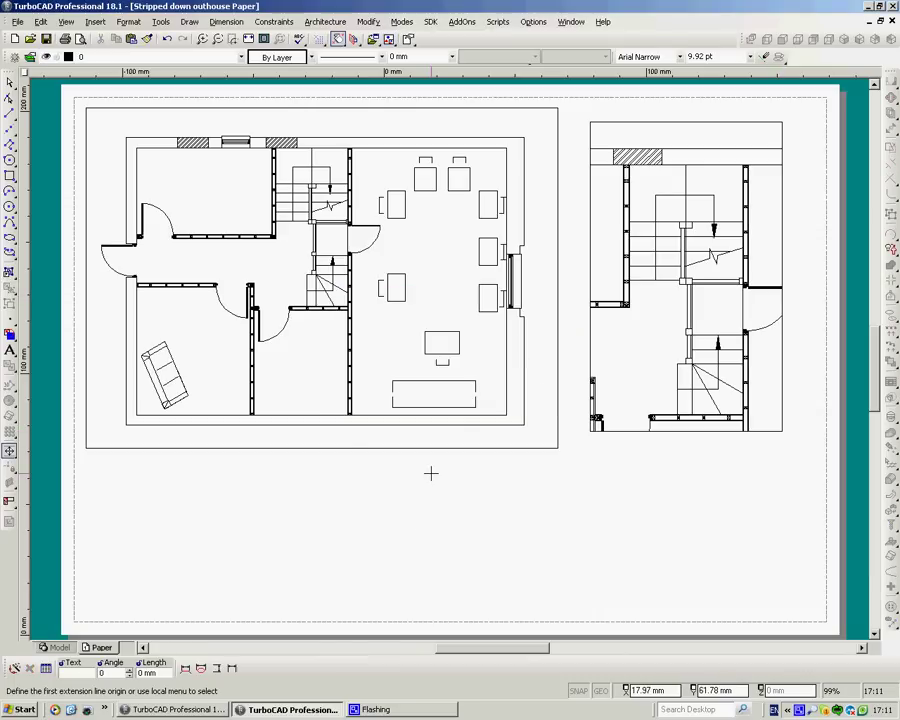
From model space, open the Design Director layer palette
{"action": "left_click", "coordinate": [57, 648]}
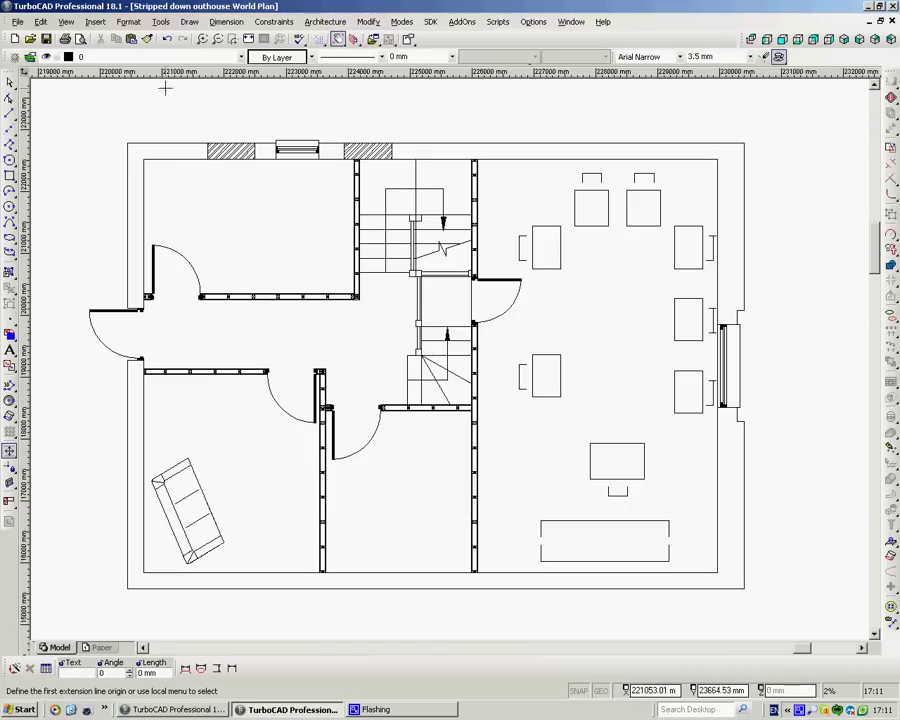
{"action": "left_click", "coordinate": [160, 21]}
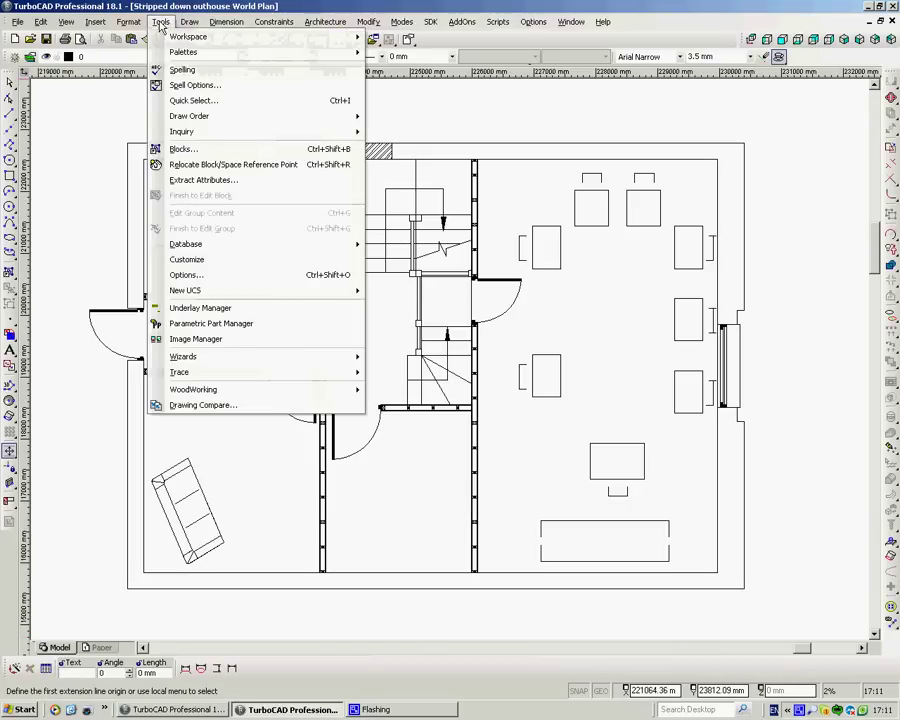
{"action": "mouse_move", "coordinate": [167, 55]}
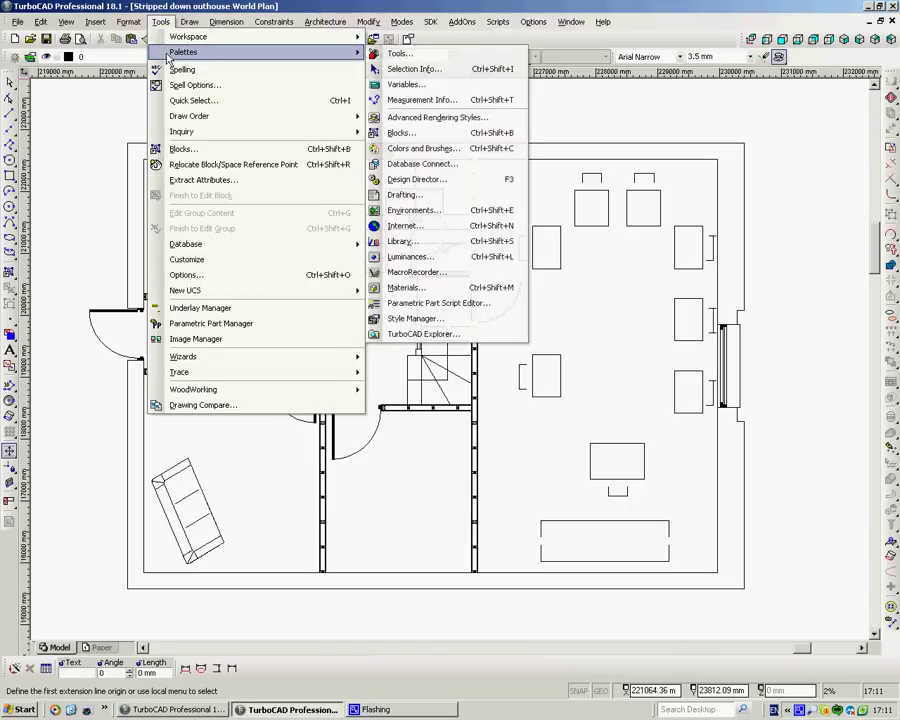
{"action": "left_click", "coordinate": [415, 179]}
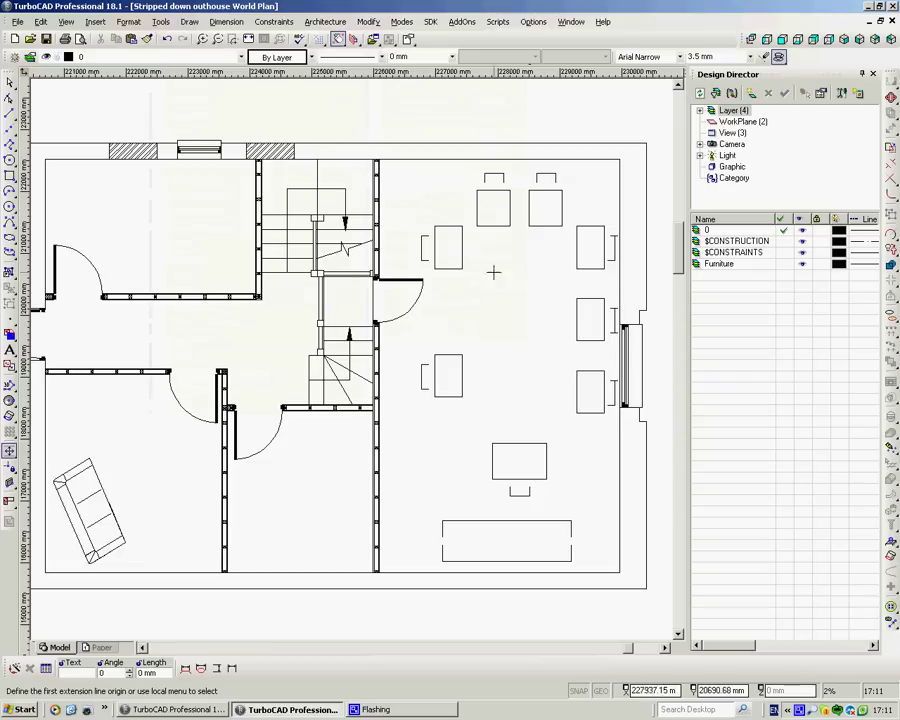
Toggle layer 0 and Furniture off and back on, then return to the paper layout
{"action": "left_click", "coordinate": [802, 231]}
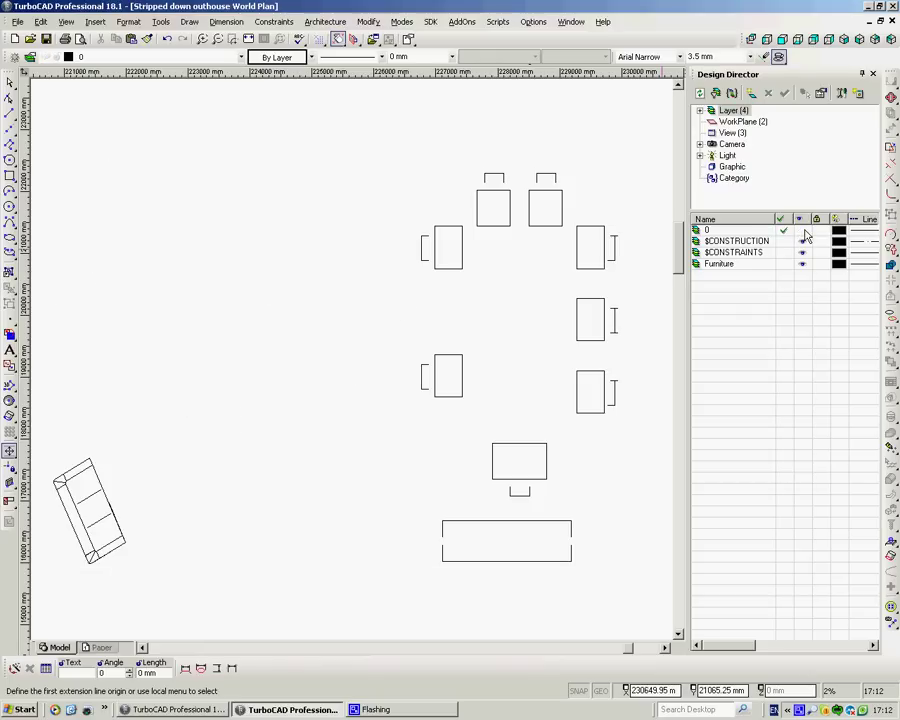
{"action": "left_click", "coordinate": [803, 232]}
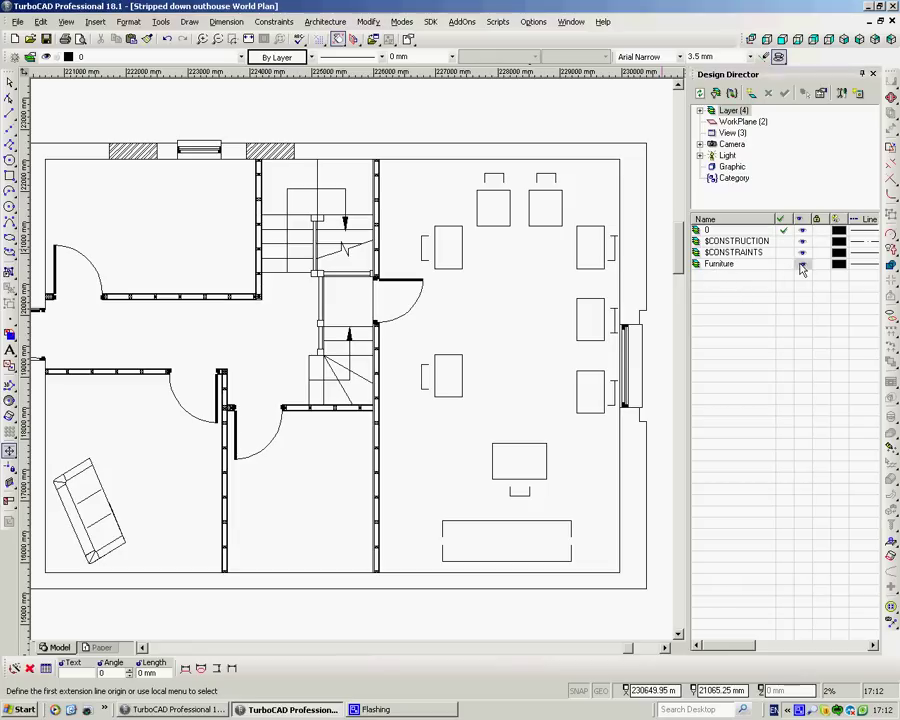
{"action": "left_click", "coordinate": [801, 265]}
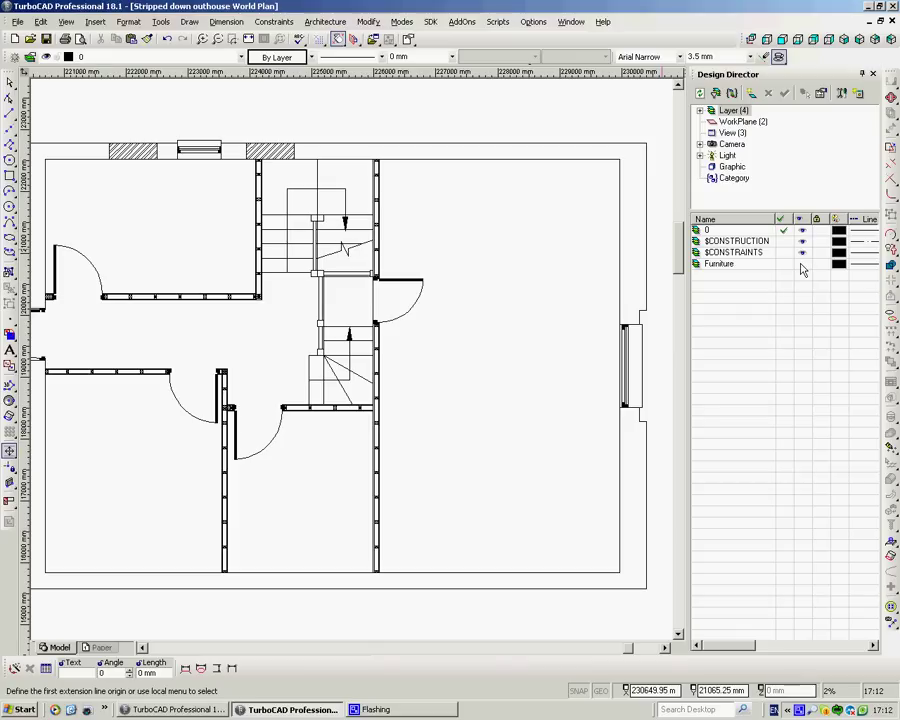
{"action": "left_click", "coordinate": [801, 265]}
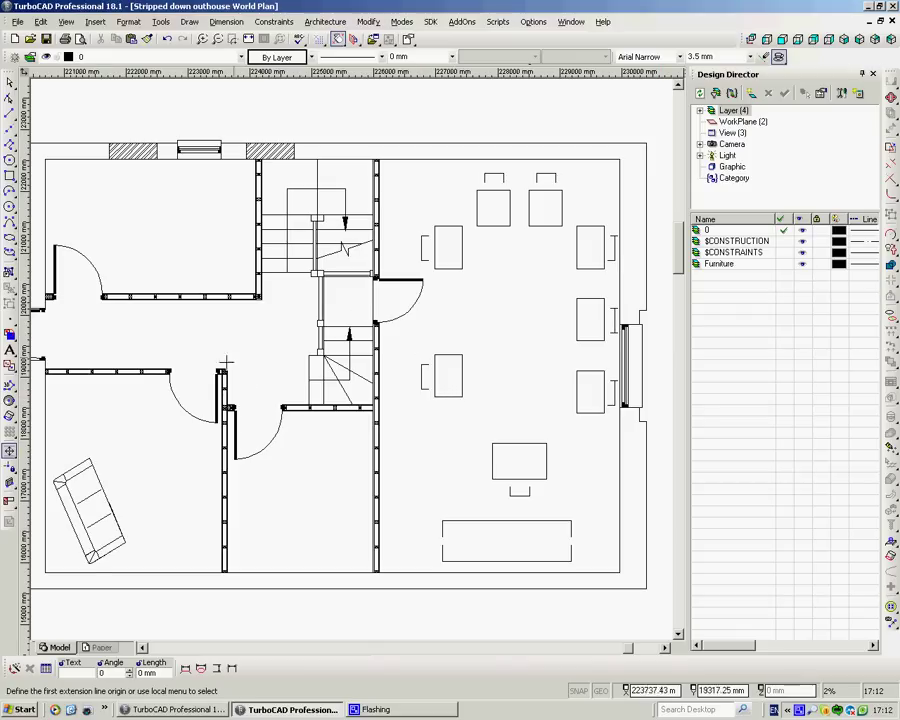
{"action": "left_click", "coordinate": [100, 649]}
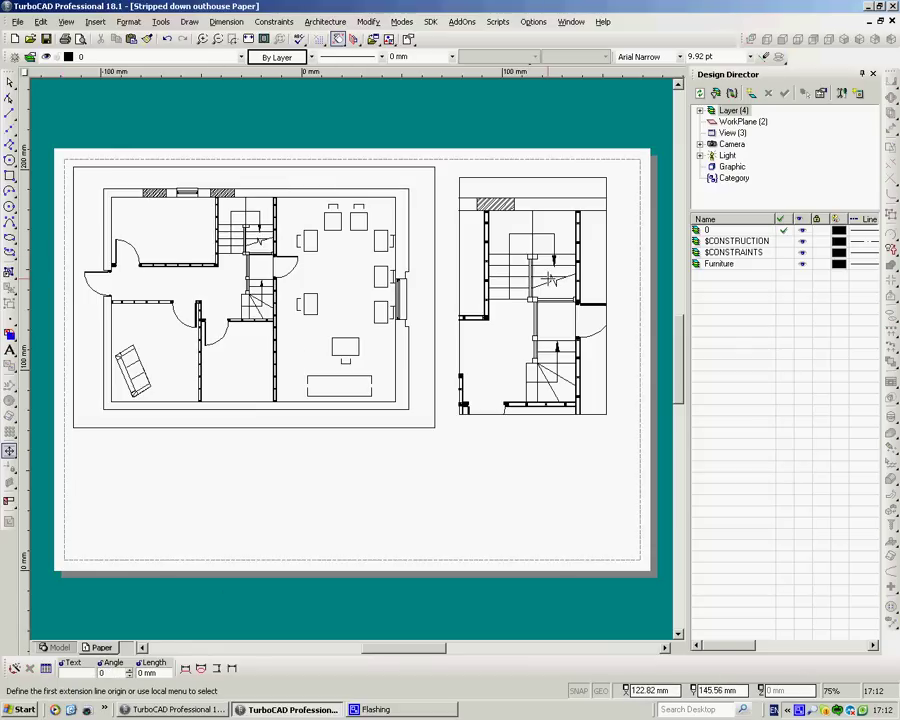
In the plan viewport's properties, hide the Furniture layer and fix the scale at 1:50
{"action": "key", "text": "Escape"}
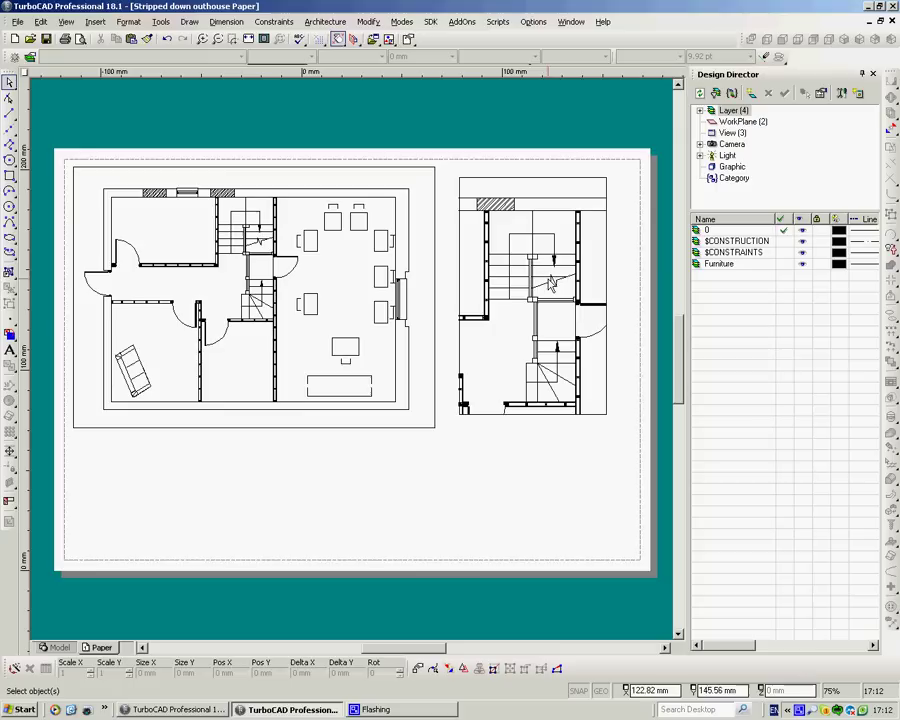
{"action": "left_click", "coordinate": [436, 292]}
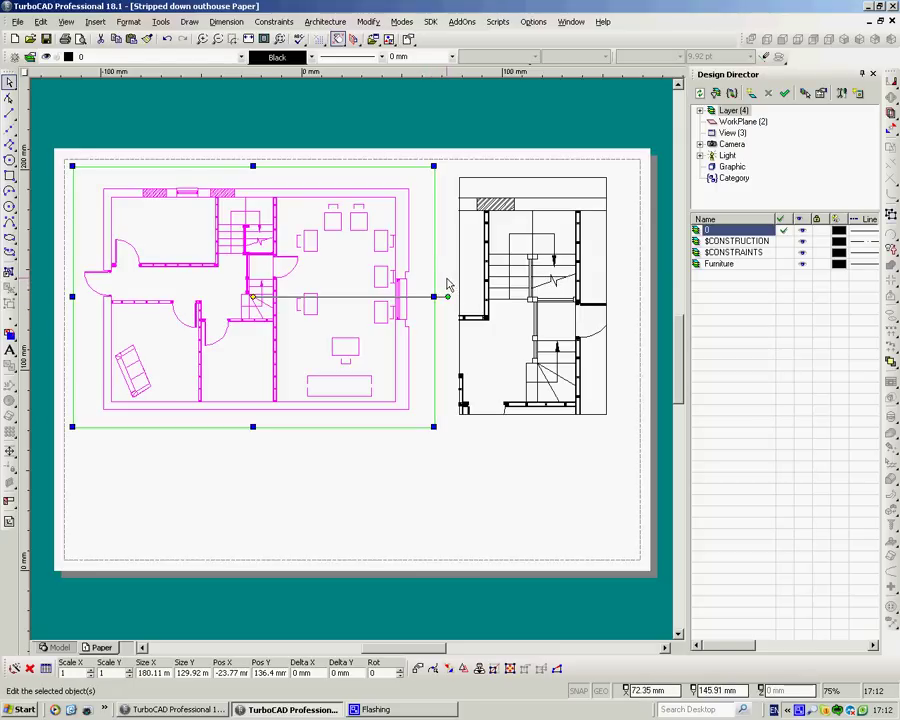
{"action": "right_click", "coordinate": [447, 284]}
{"action": "left_click", "coordinate": [478, 333]}
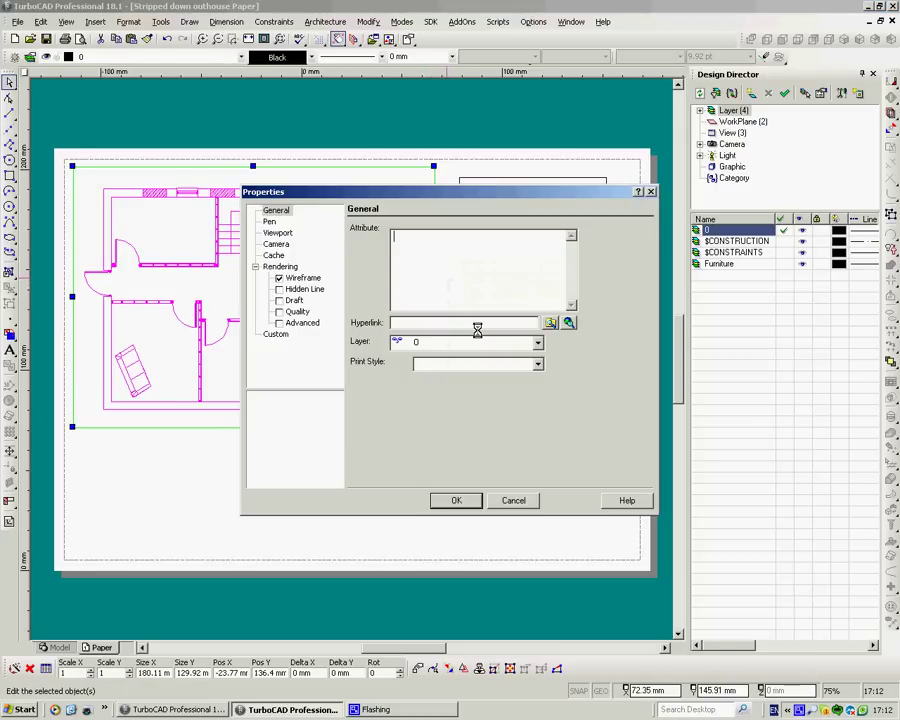
{"action": "left_click", "coordinate": [278, 233]}
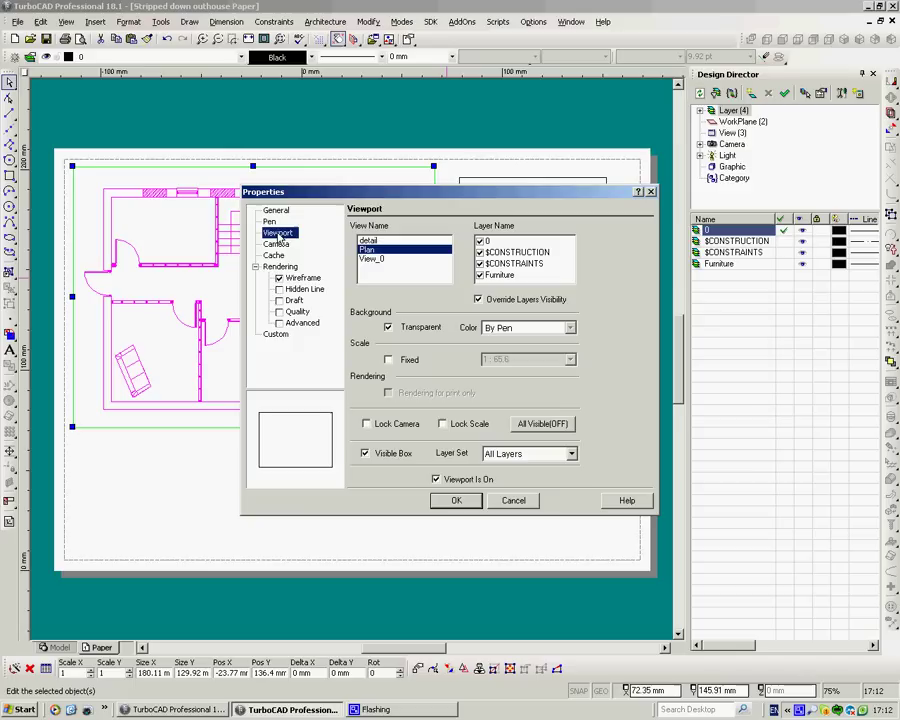
{"action": "left_click_drag", "start_coordinate": [482, 193], "coordinate": [697, 150]}
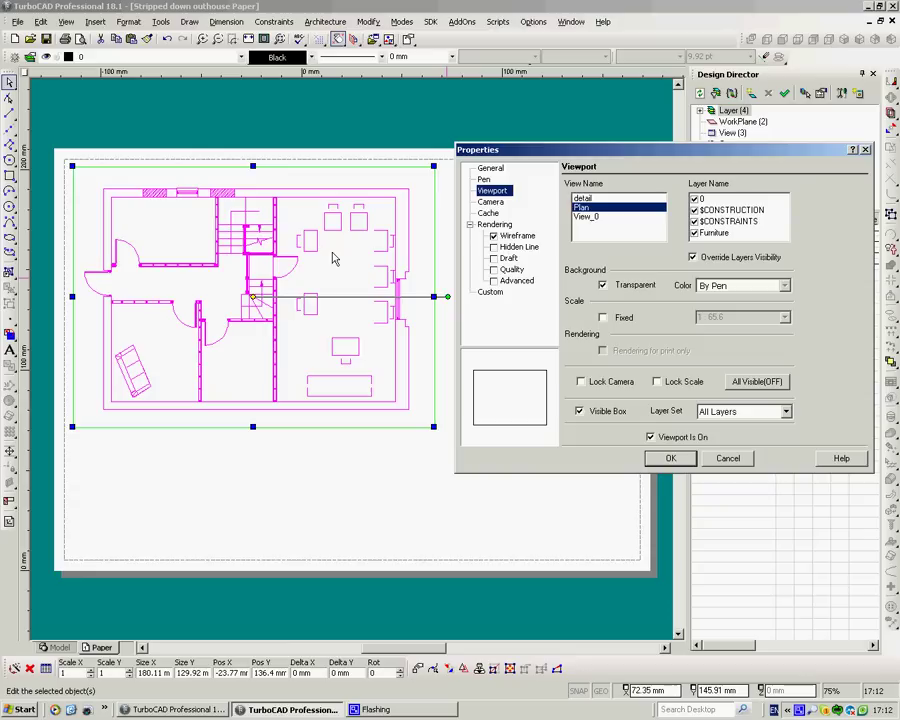
{"action": "left_click", "coordinate": [694, 233]}
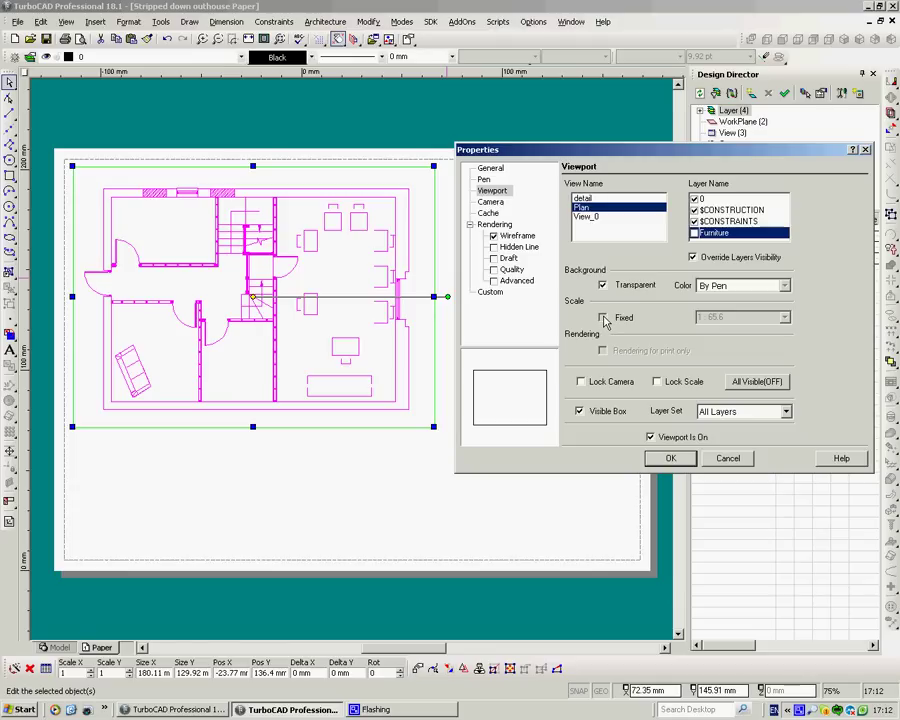
{"action": "left_click", "coordinate": [603, 317]}
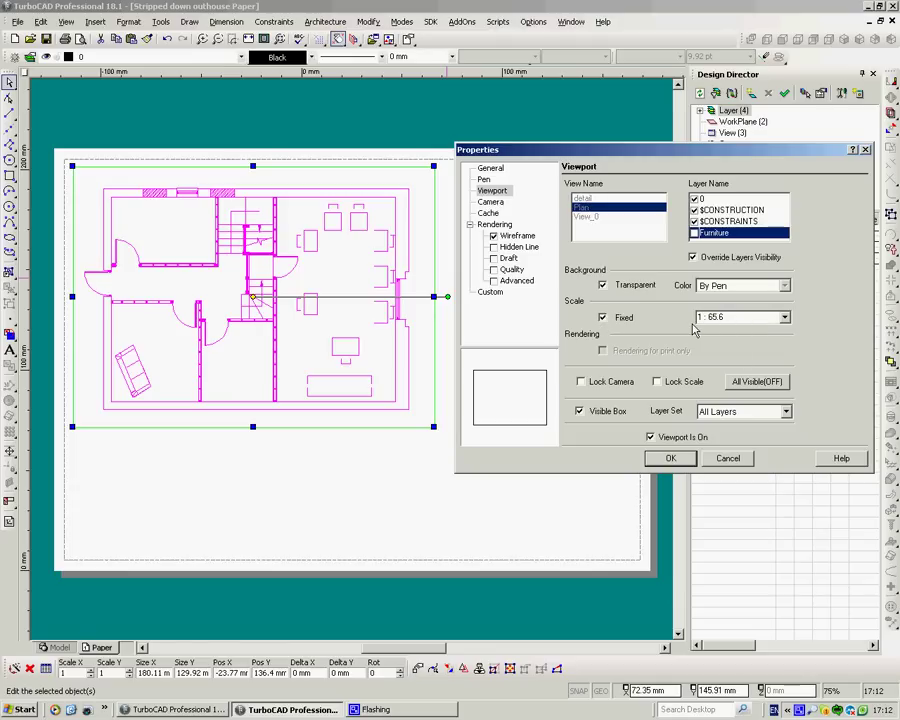
{"action": "left_click", "coordinate": [785, 317]}
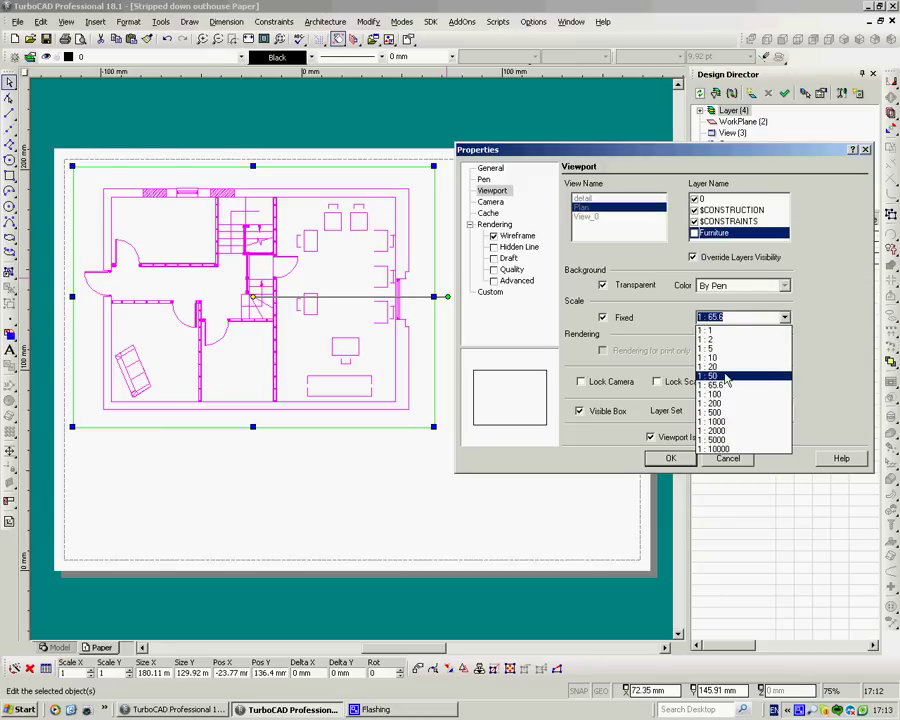
{"action": "left_click", "coordinate": [727, 377]}
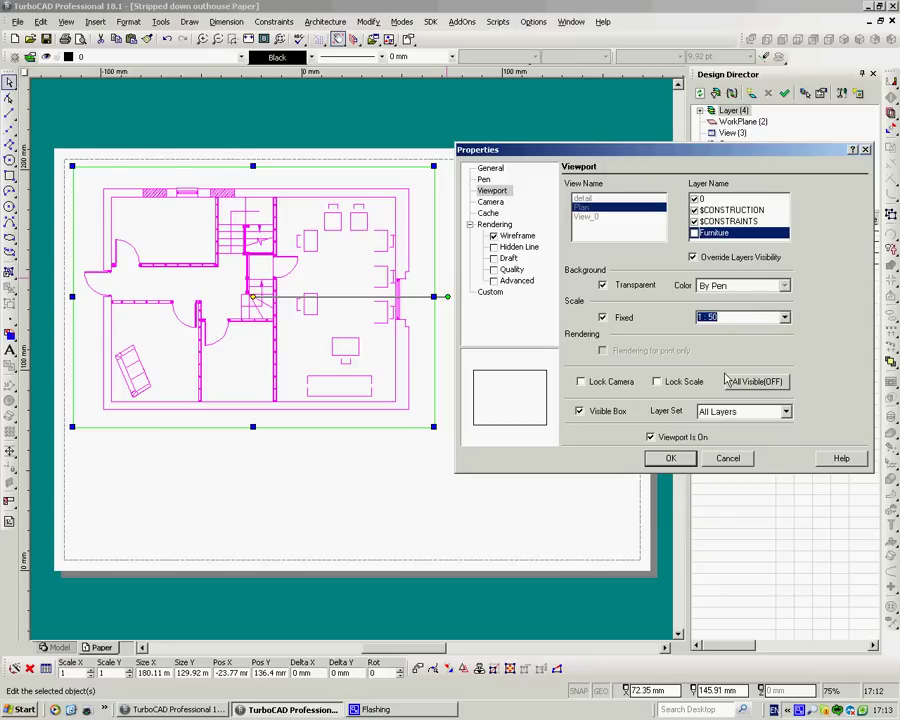
{"action": "left_click", "coordinate": [668, 459]}
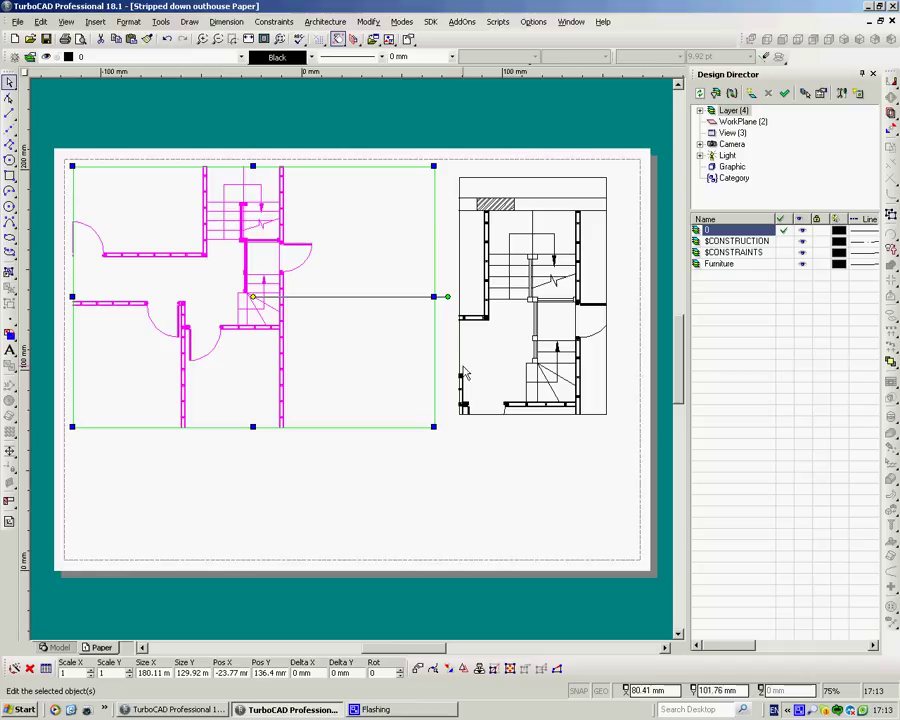
Change the plan viewport's fixed scale to 1:100
{"action": "right_click", "coordinate": [489, 447]}
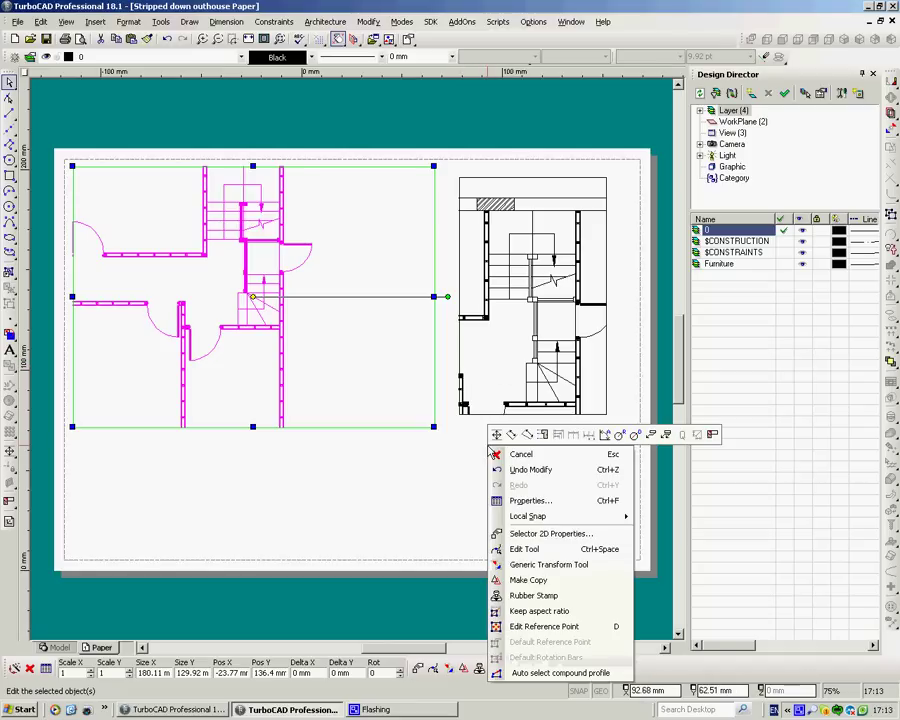
{"action": "left_click", "coordinate": [530, 500]}
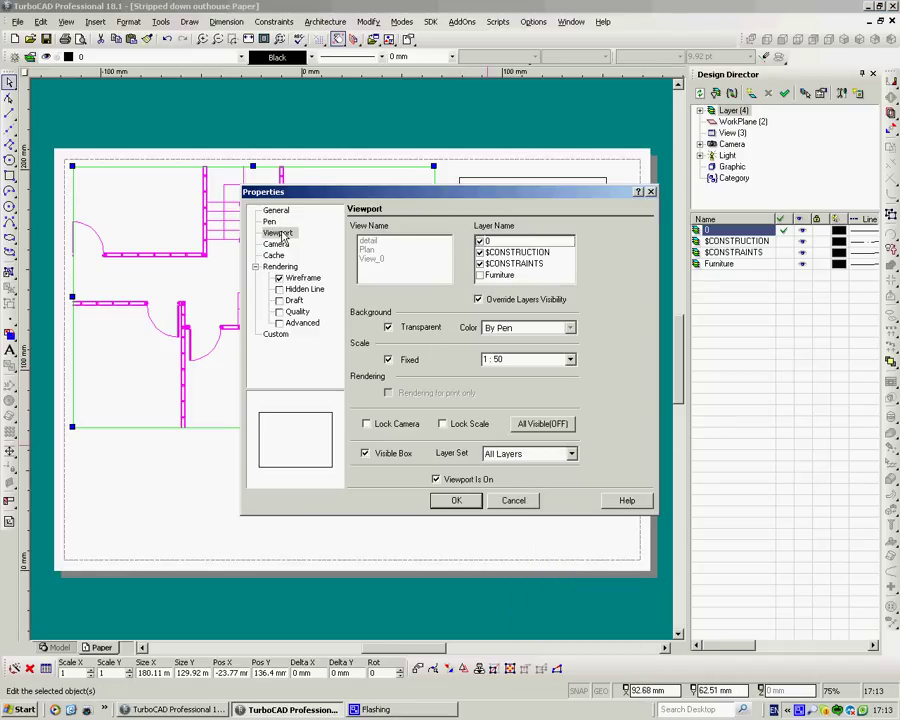
{"action": "left_click", "coordinate": [570, 359]}
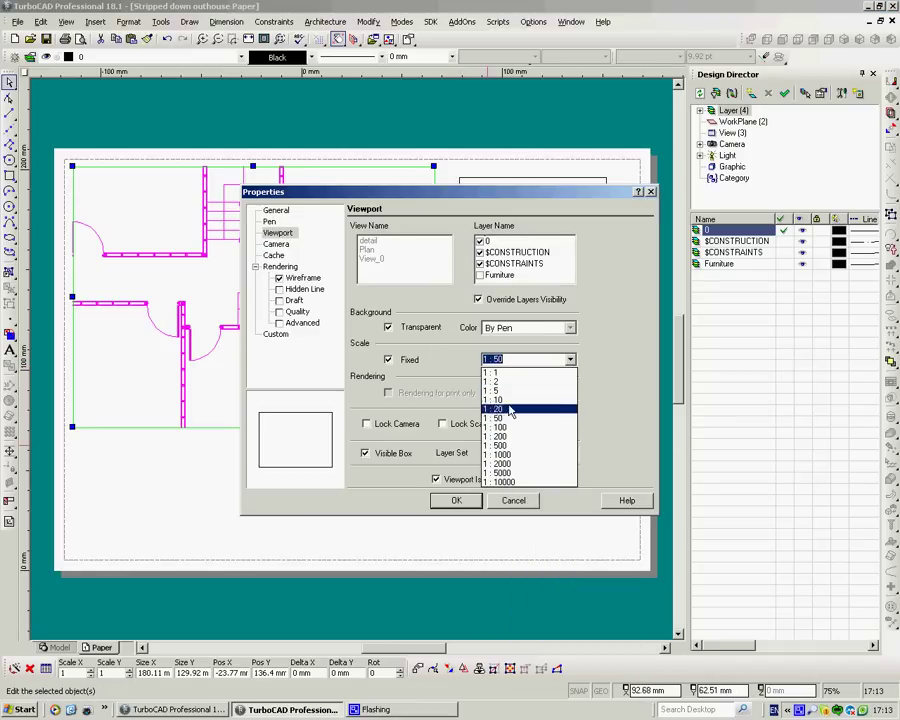
{"action": "left_click", "coordinate": [506, 428]}
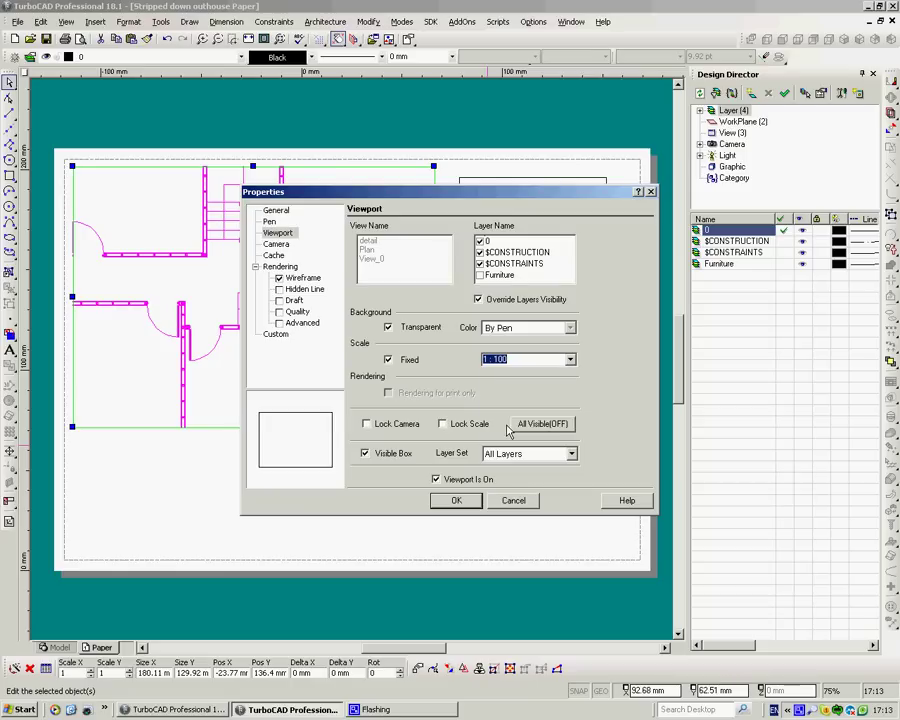
{"action": "left_click", "coordinate": [456, 503]}
Trim all four viewport edges tight to the plan and shift it up and left
{"action": "left_click", "coordinate": [297, 472]}
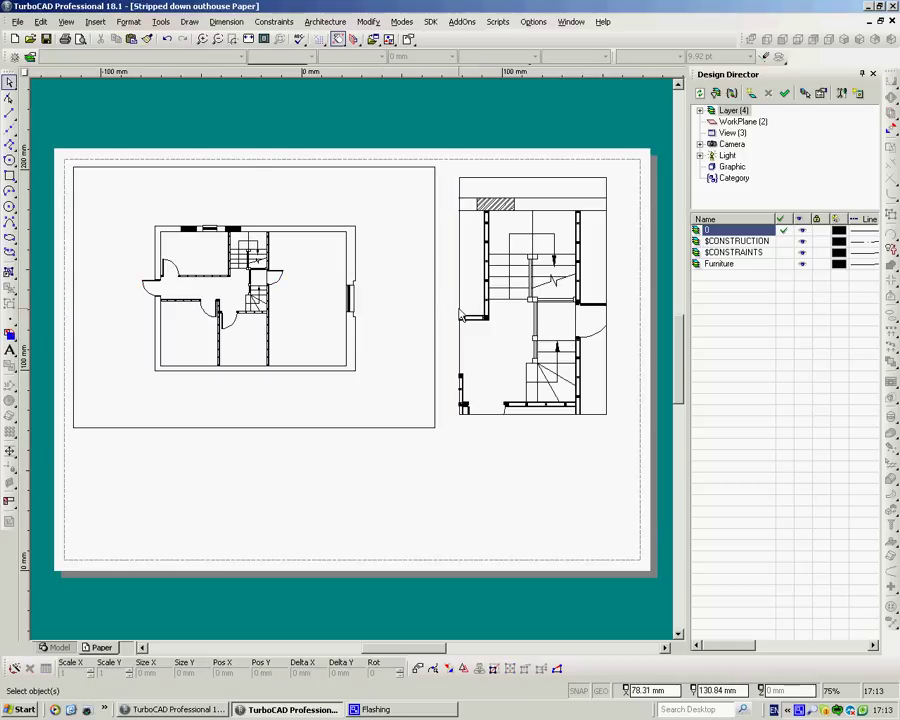
{"action": "left_click", "coordinate": [435, 285]}
{"action": "left_click_drag", "start_coordinate": [436, 298], "coordinate": [375, 270]}
{"action": "left_click_drag", "start_coordinate": [241, 165], "coordinate": [241, 203]}
{"action": "left_click_drag", "start_coordinate": [72, 314], "coordinate": [129, 280]}
{"action": "left_click_drag", "start_coordinate": [253, 426], "coordinate": [253, 384]}
{"action": "left_click_drag", "start_coordinate": [254, 293], "coordinate": [214, 283]}
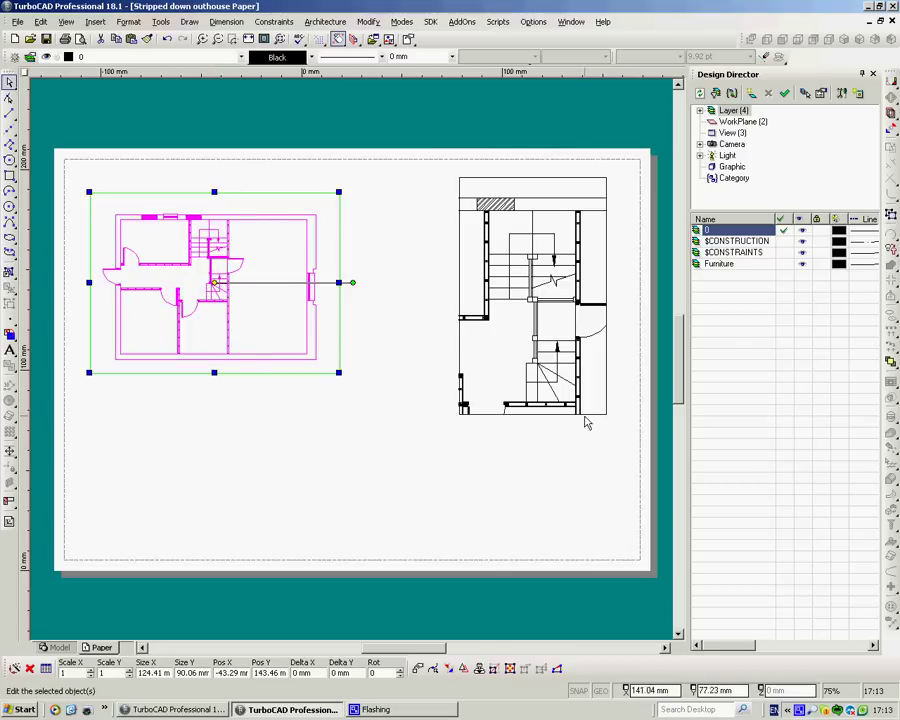
Make the stair-detail viewport non-transparent with a Turquoise background colour
{"action": "left_click", "coordinate": [609, 279]}
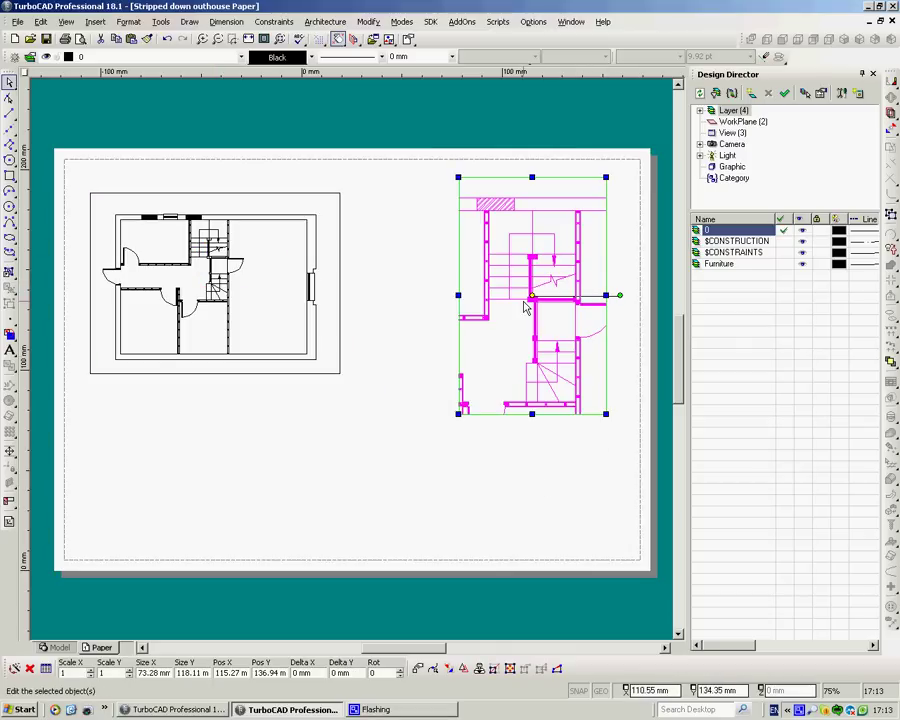
{"action": "right_click", "coordinate": [386, 286]}
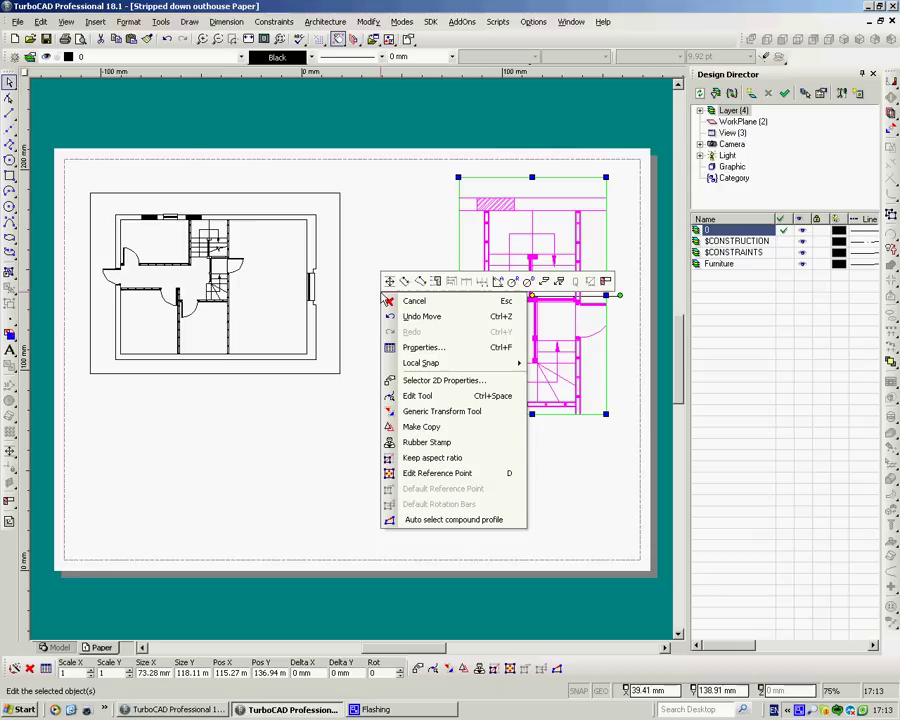
{"action": "left_click", "coordinate": [424, 350]}
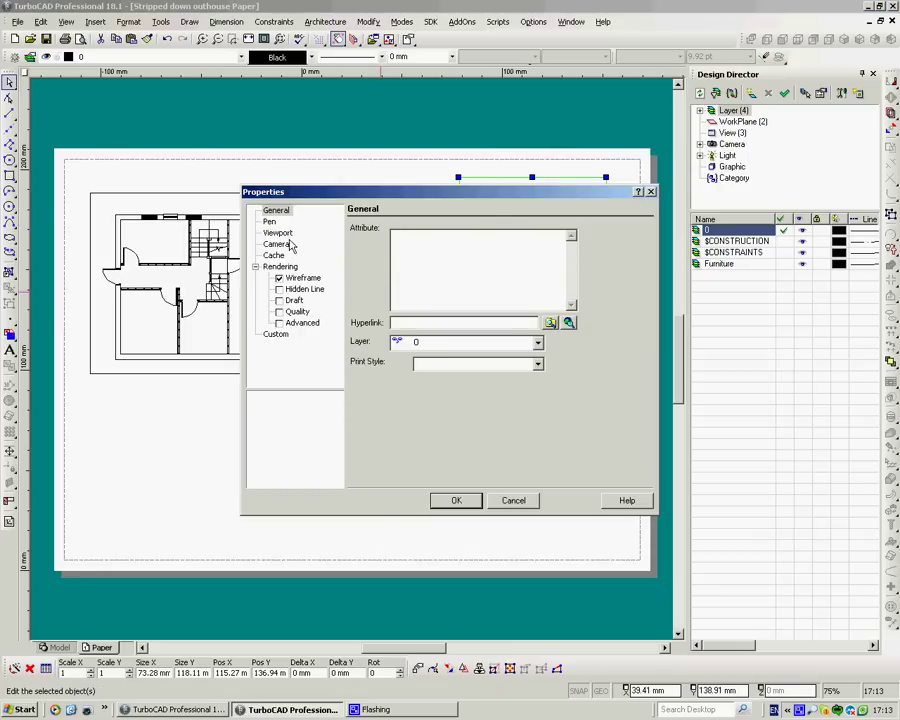
{"action": "left_click", "coordinate": [280, 233]}
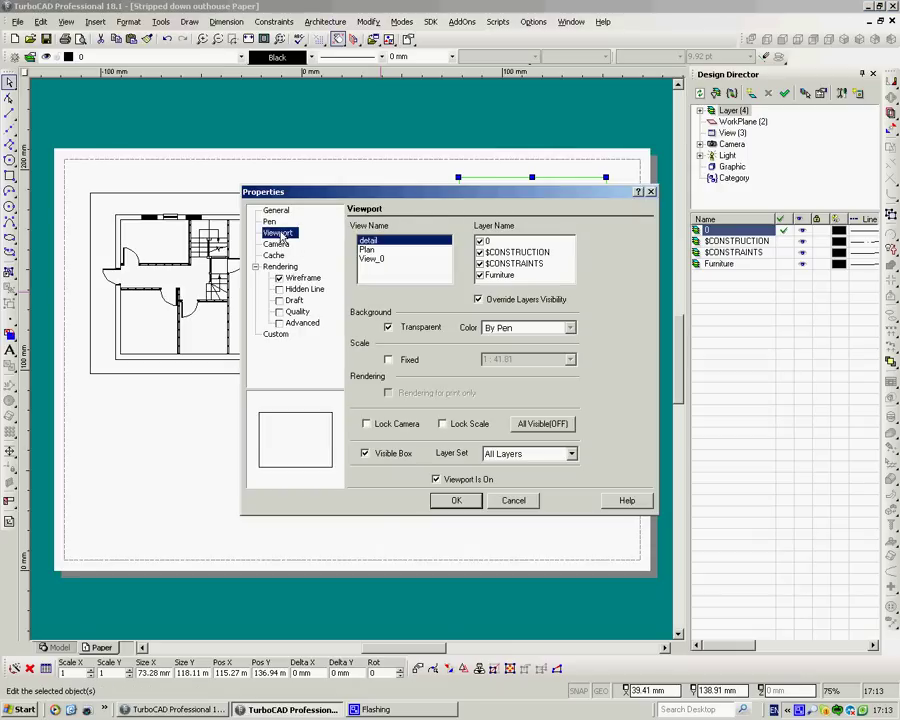
{"action": "left_click", "coordinate": [388, 328]}
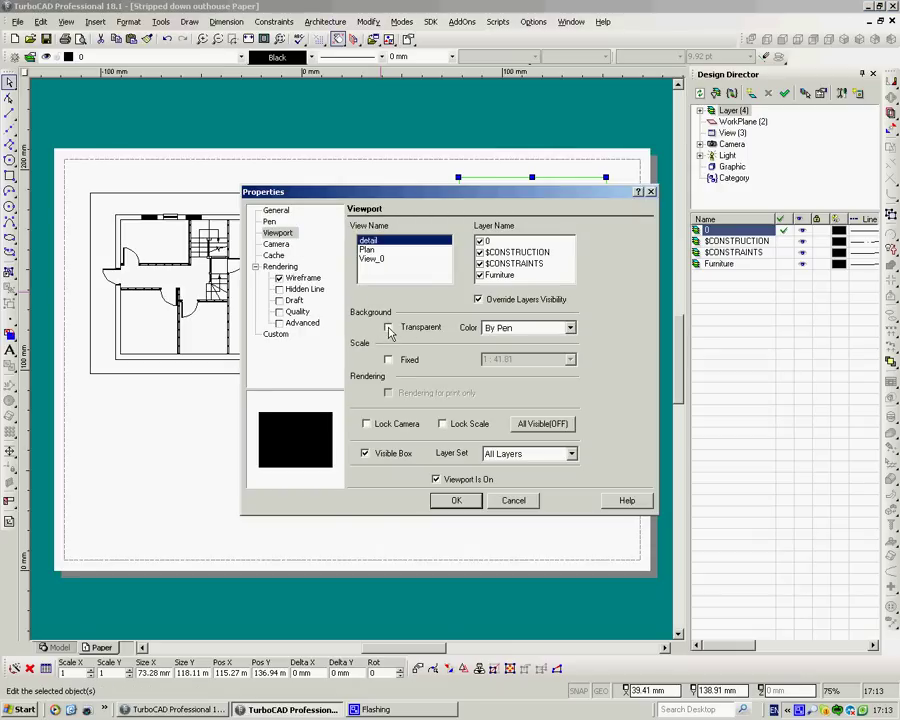
{"action": "left_click", "coordinate": [570, 327]}
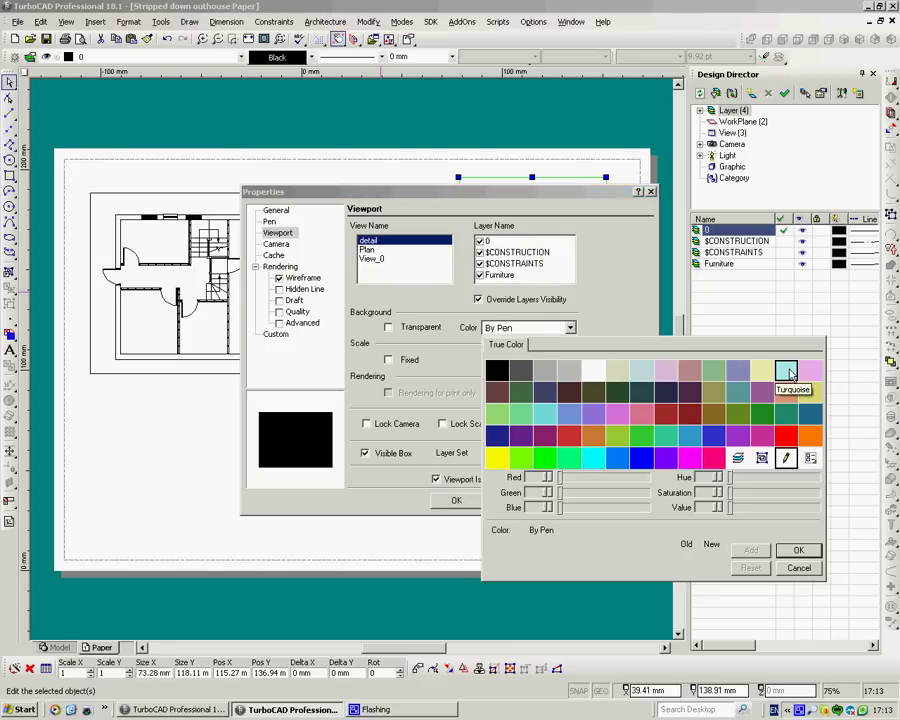
{"action": "left_click", "coordinate": [789, 372]}
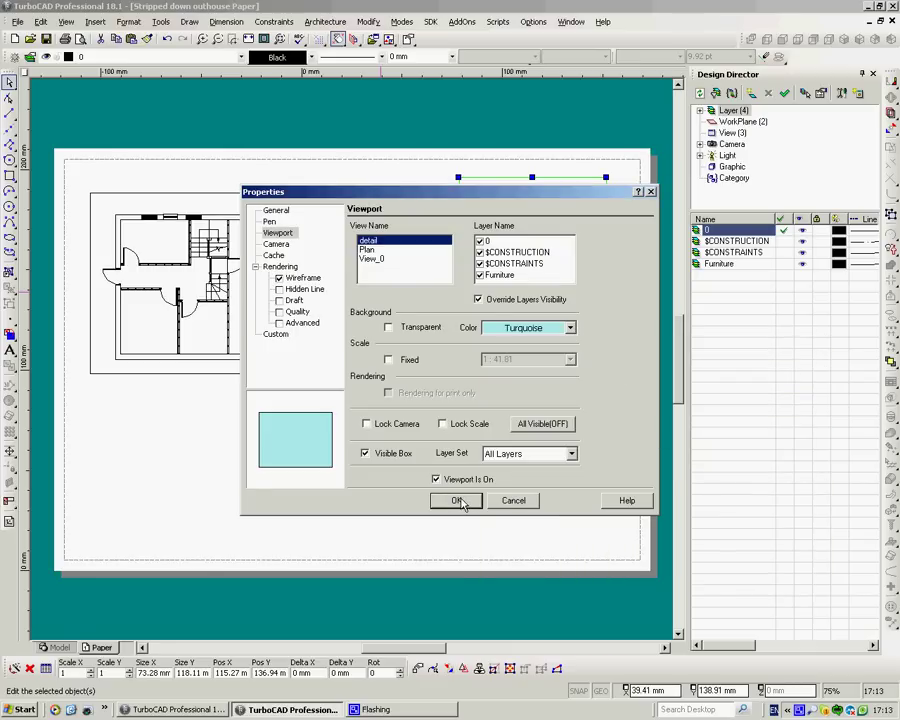
{"action": "left_click", "coordinate": [458, 501]}
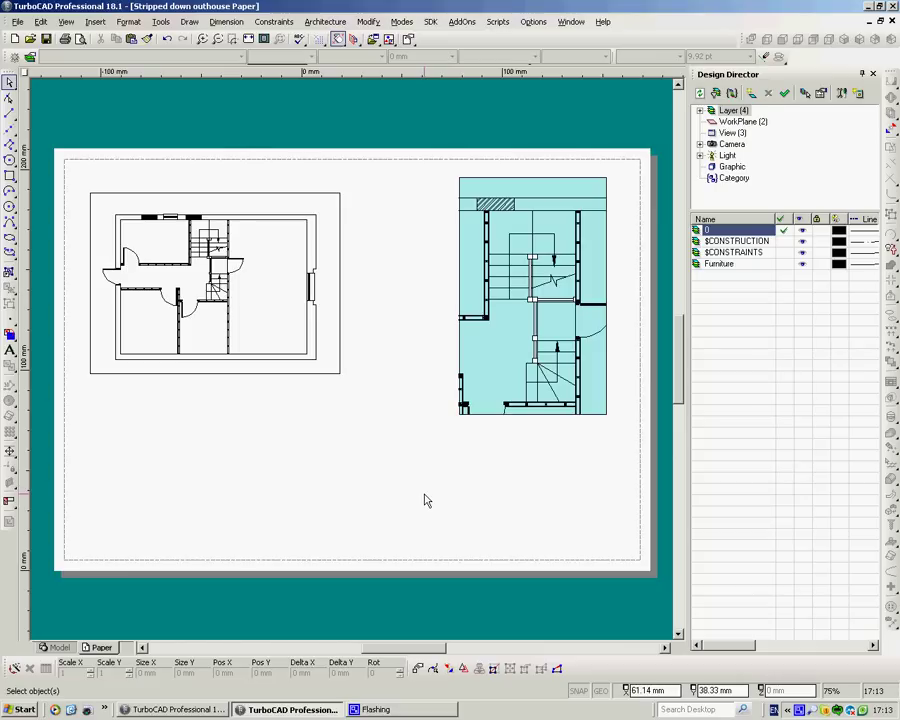
Uncheck Visible Box in the plan viewport's properties so the floor plan appears without a frame
{"action": "left_click", "coordinate": [338, 304]}
{"action": "right_click", "coordinate": [378, 290]}
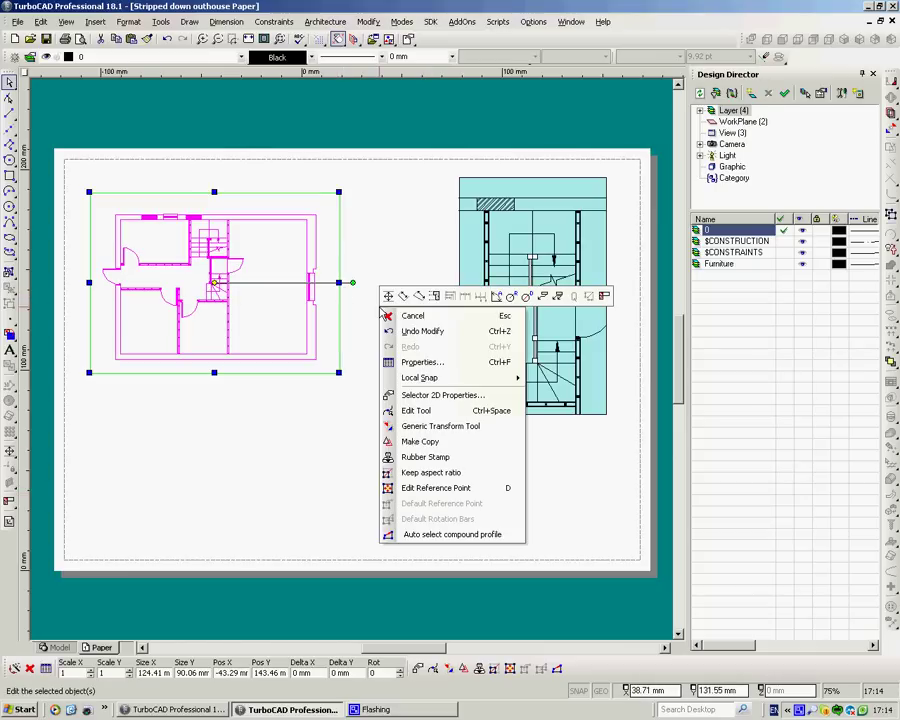
{"action": "left_click", "coordinate": [421, 366]}
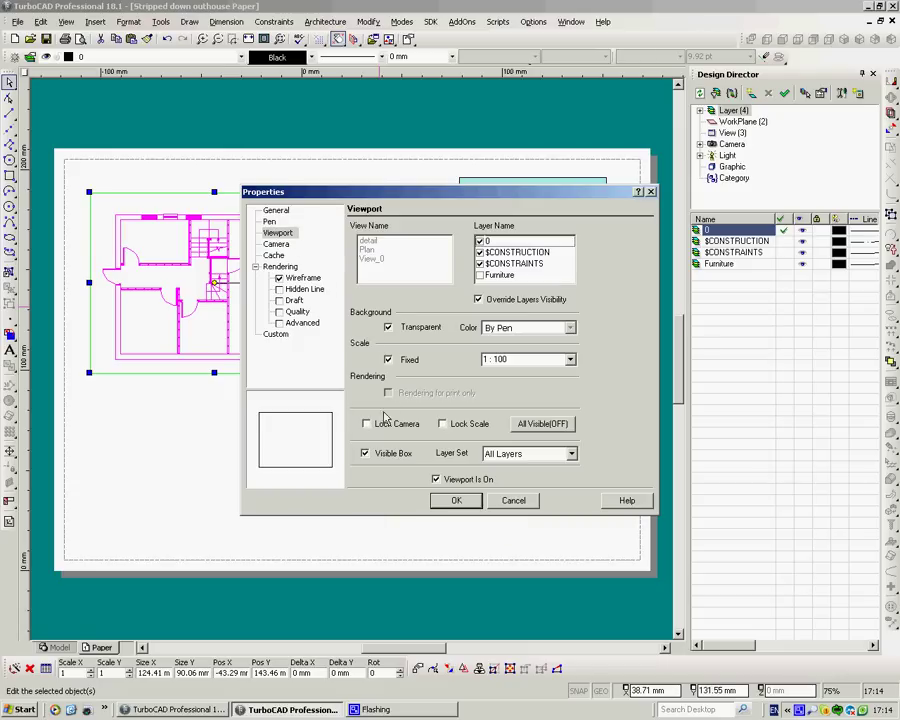
{"action": "left_click", "coordinate": [365, 453]}
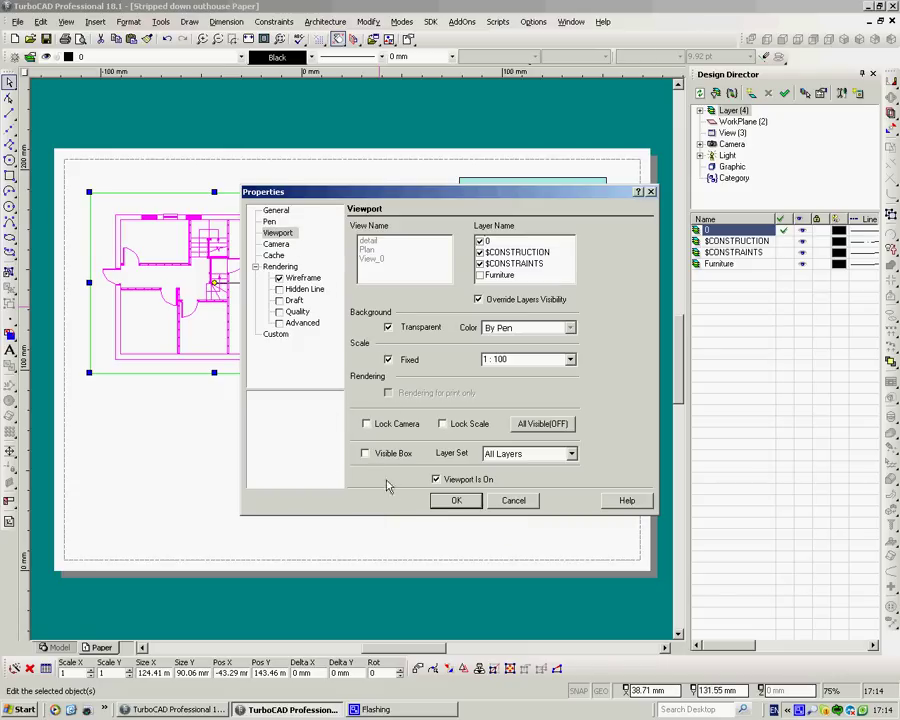
{"action": "left_click", "coordinate": [456, 500]}
{"action": "left_click", "coordinate": [312, 463]}
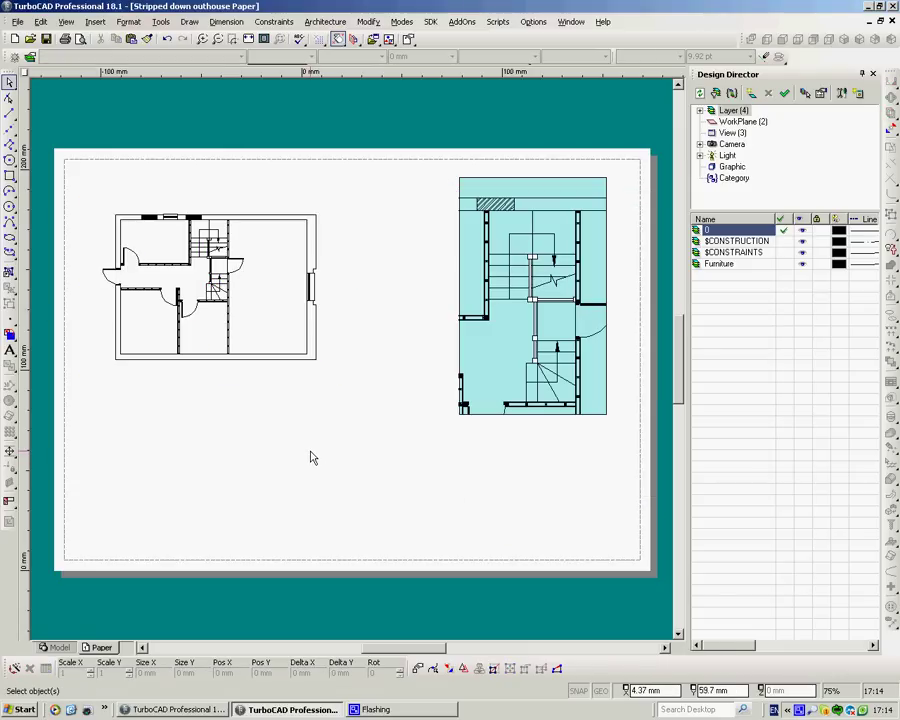